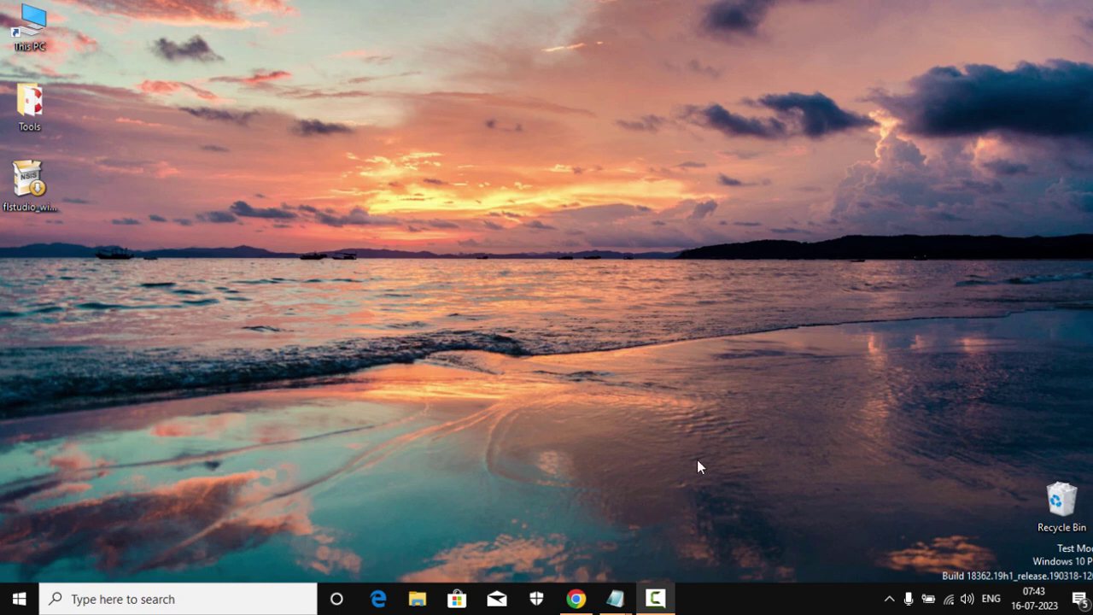
# Step: Scroll through the Image-Line account registration form in Chrome, then close it for the FL Studio home page
pyautogui.click(576, 599)
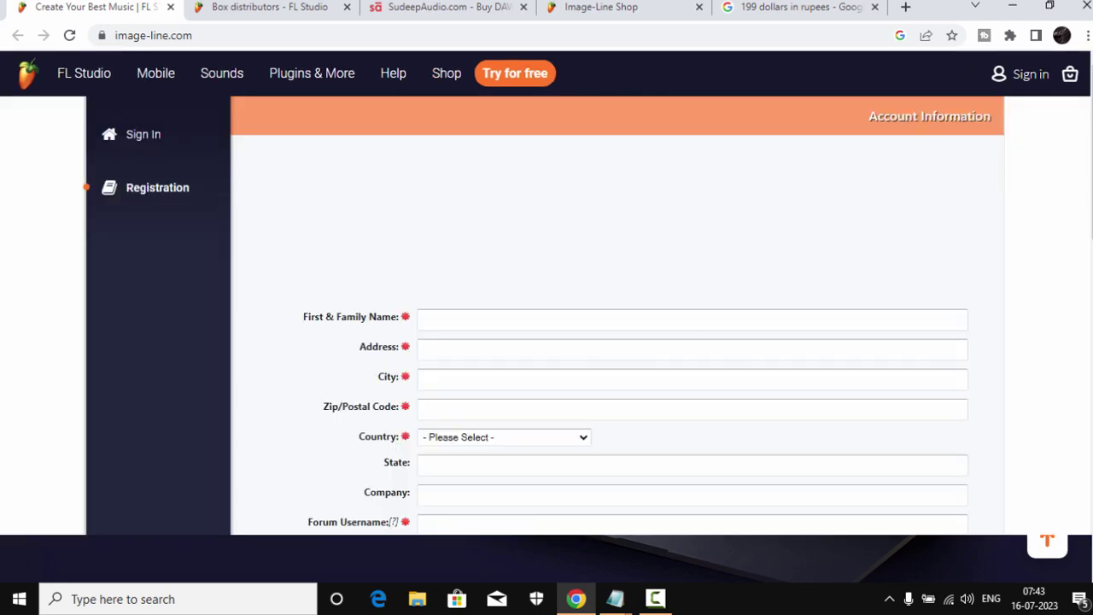
pyautogui.scroll(-3, 1052, 401)
pyautogui.scroll(-1, 1045, 233)
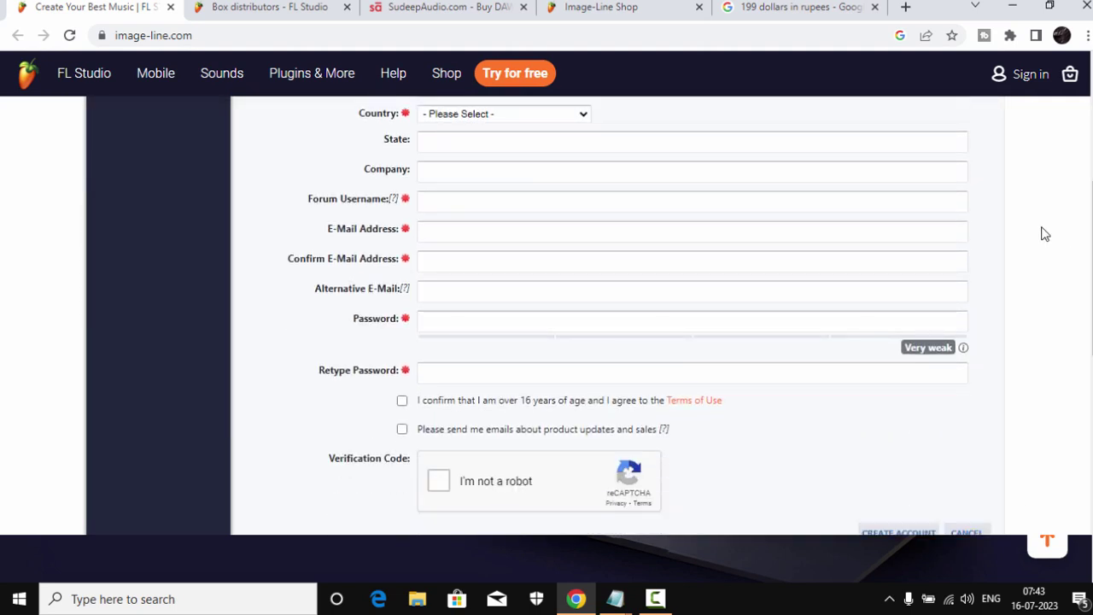
pyautogui.scroll(3, 1045, 234)
pyautogui.click(452, 230)
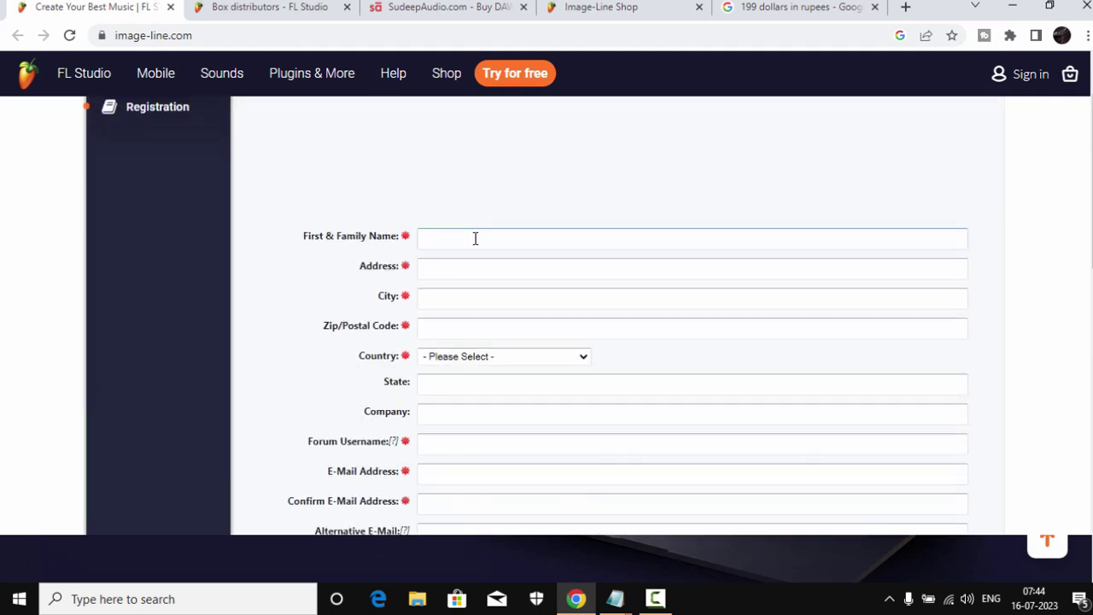
pyautogui.click(1049, 99)
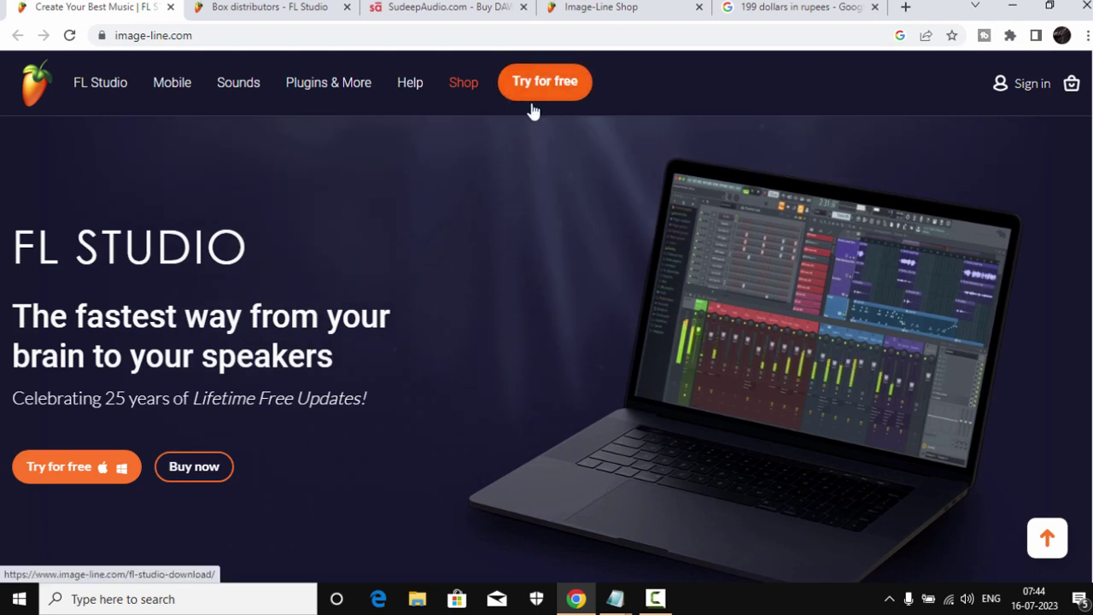
# Step: Sign in to the Image-Line account to reach the Enter Serial page for boxed serials
pyautogui.click(1011, 6)
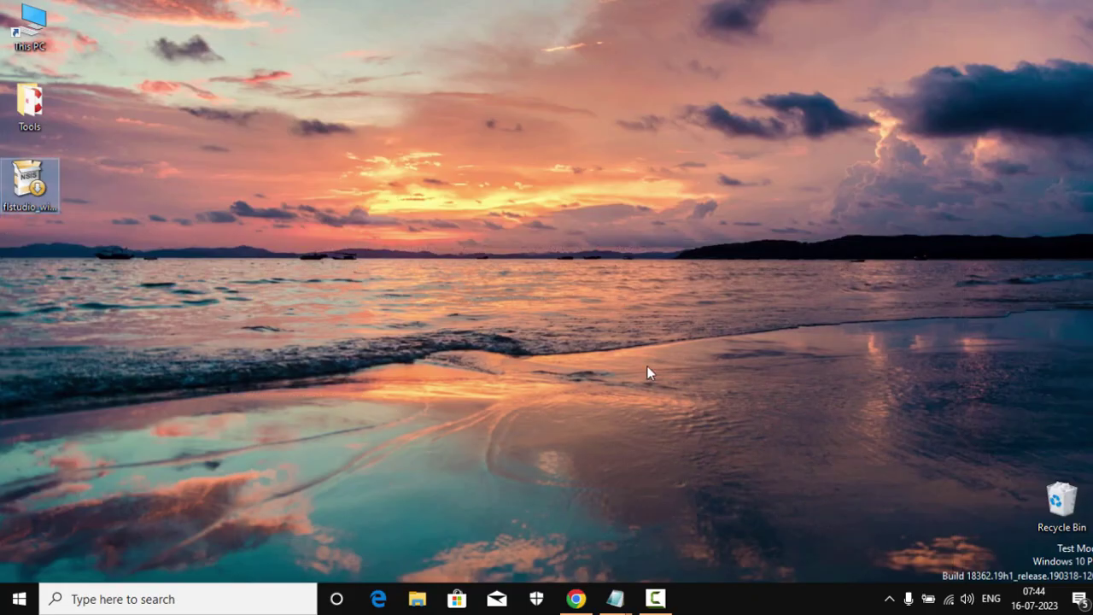
pyautogui.hotkey('alt', 'Tab')
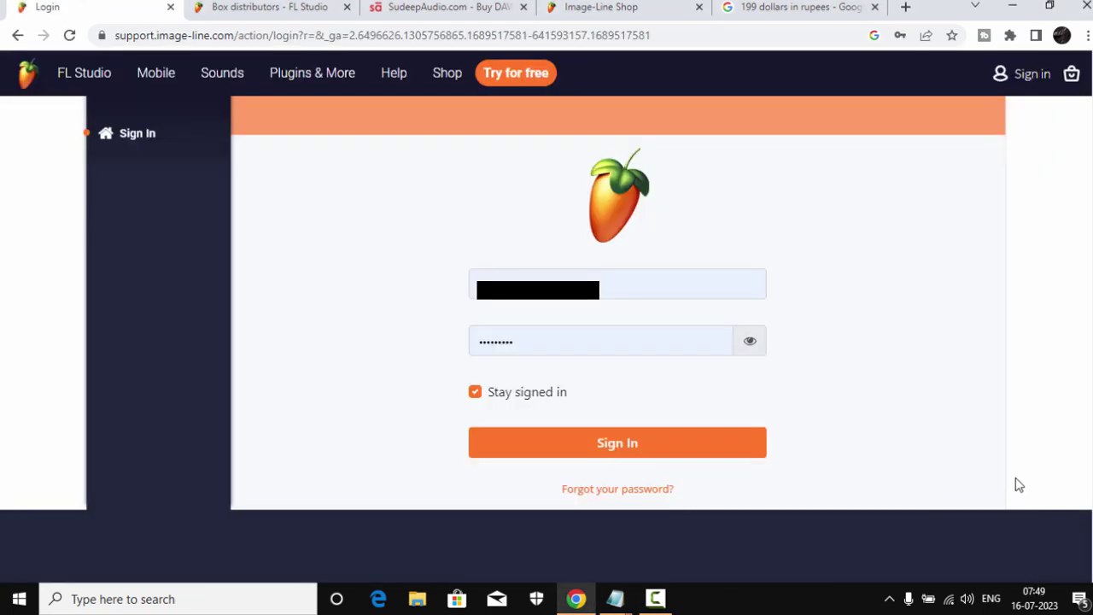
pyautogui.click(618, 443)
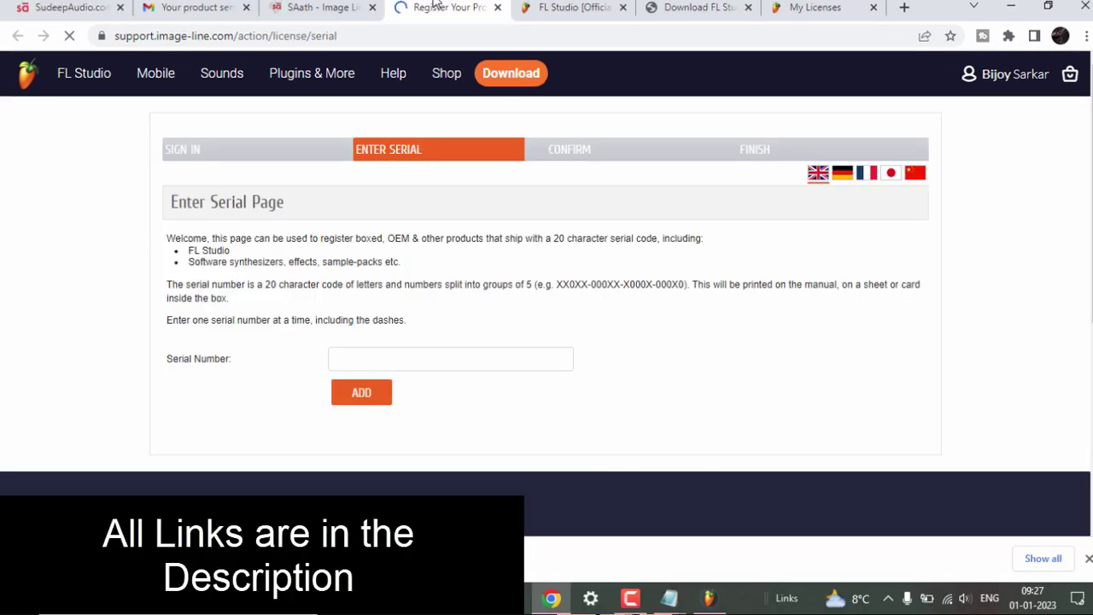
# Step: Paste the boxed serial into Serial Number, add it, and review the Producer Edition confirmation
pyautogui.rightClick(415, 358)
pyautogui.click(430, 227)
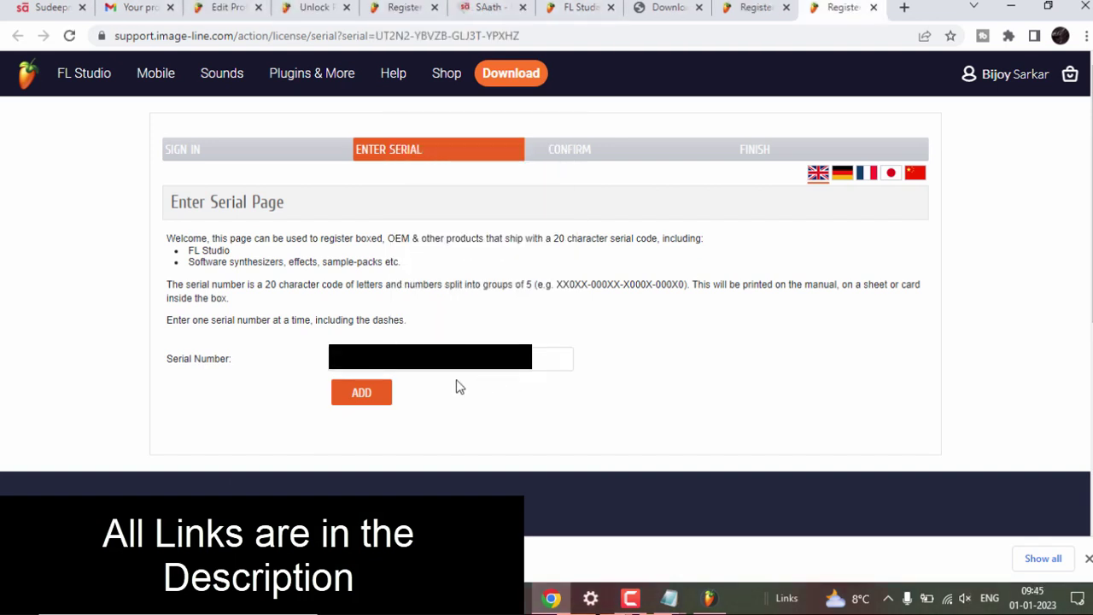
pyautogui.click(378, 393)
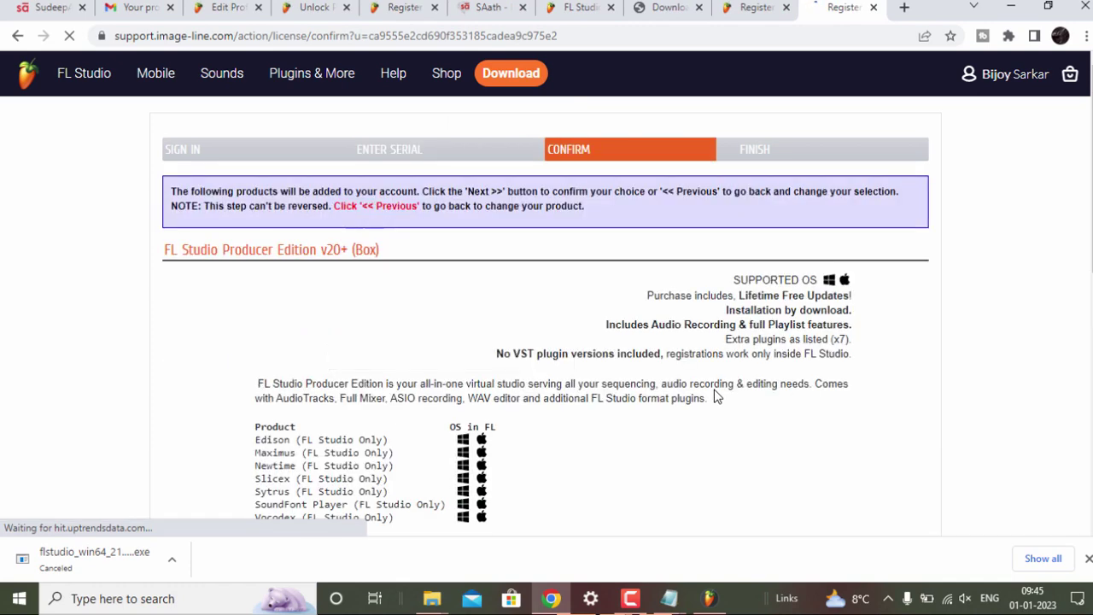
pyautogui.scroll(-1, 617, 394)
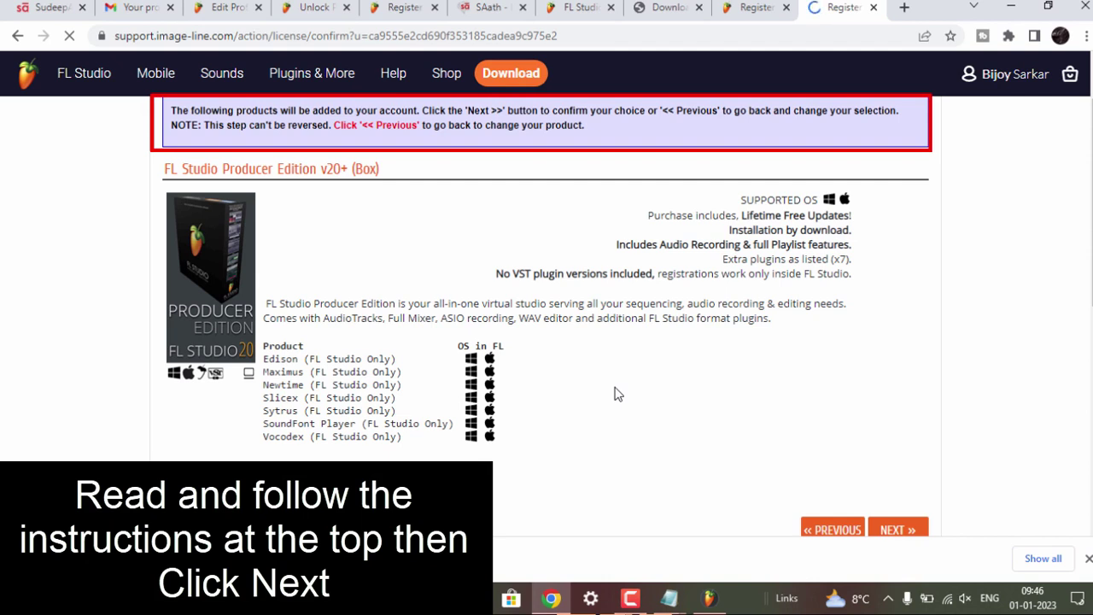
pyautogui.scroll(-1, 618, 393)
pyautogui.scroll(1, 618, 394)
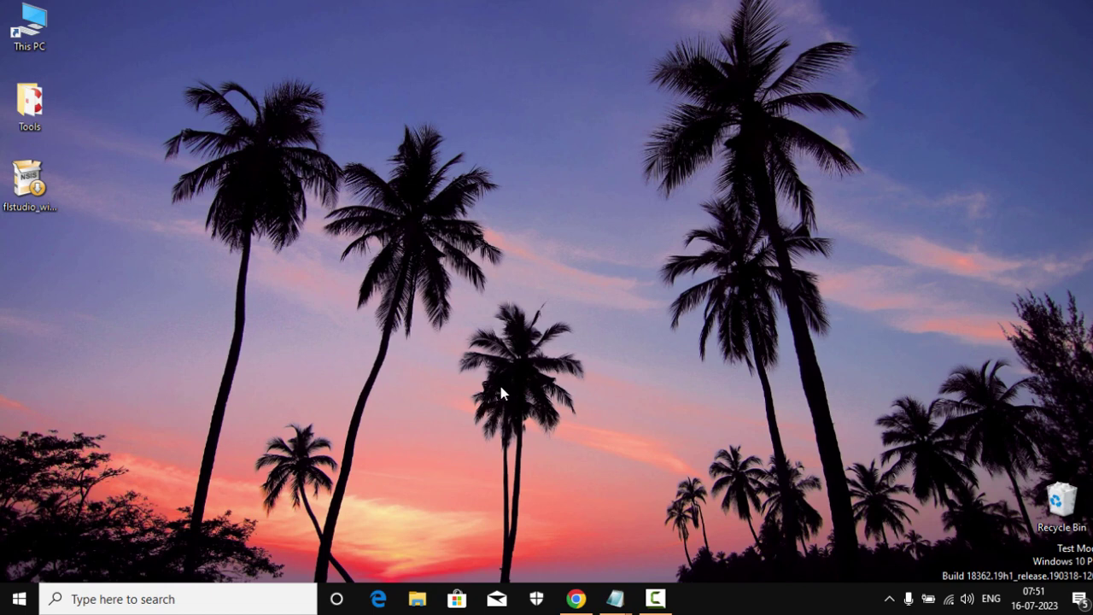
# Step: Review the Unlock Products page, then run the flstudio installer from the desktop
pyautogui.click(577, 599)
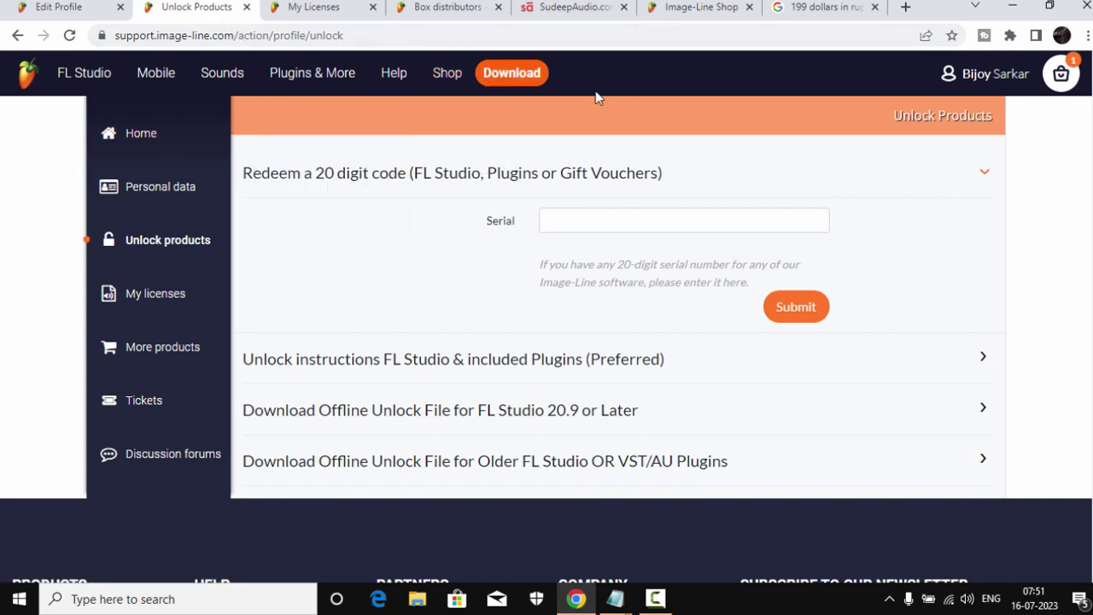
pyautogui.click(1012, 6)
pyautogui.click(35, 181)
pyautogui.moveTo(38, 181); pyautogui.dragTo(98, 182)
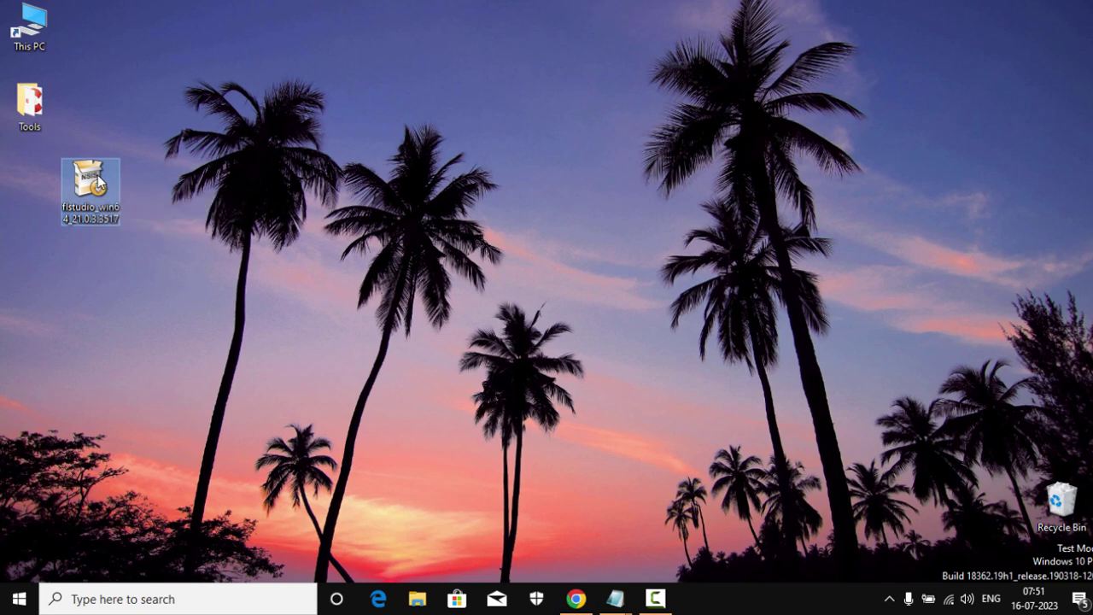
pyautogui.doubleClick(99, 182)
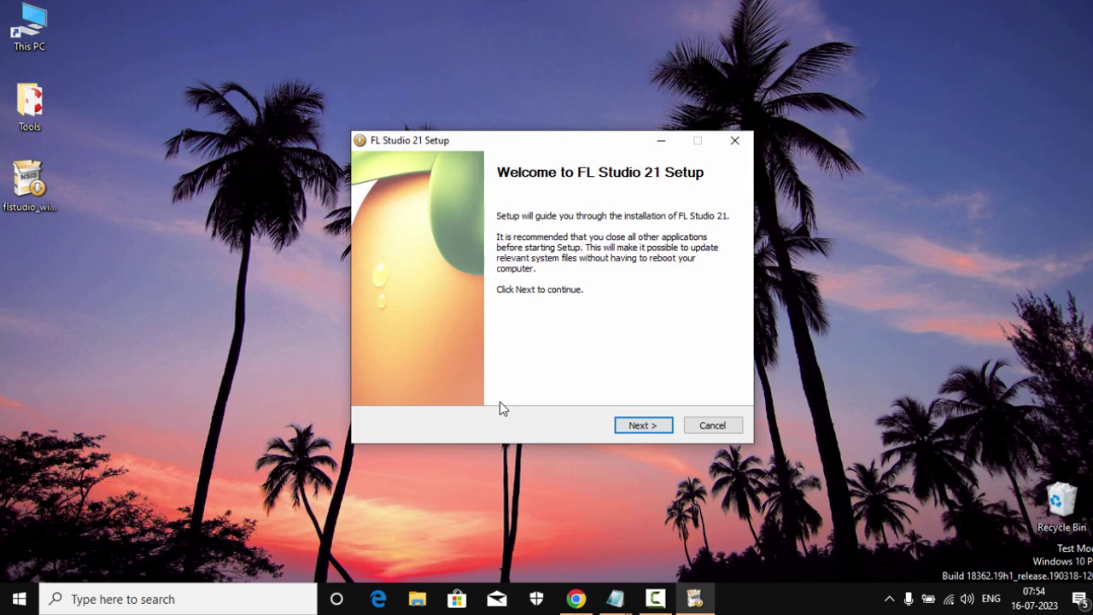
# Step: Agree to the licence, keep All users and default components, and install into the default FL Studio 21 folder
pyautogui.click(633, 427)
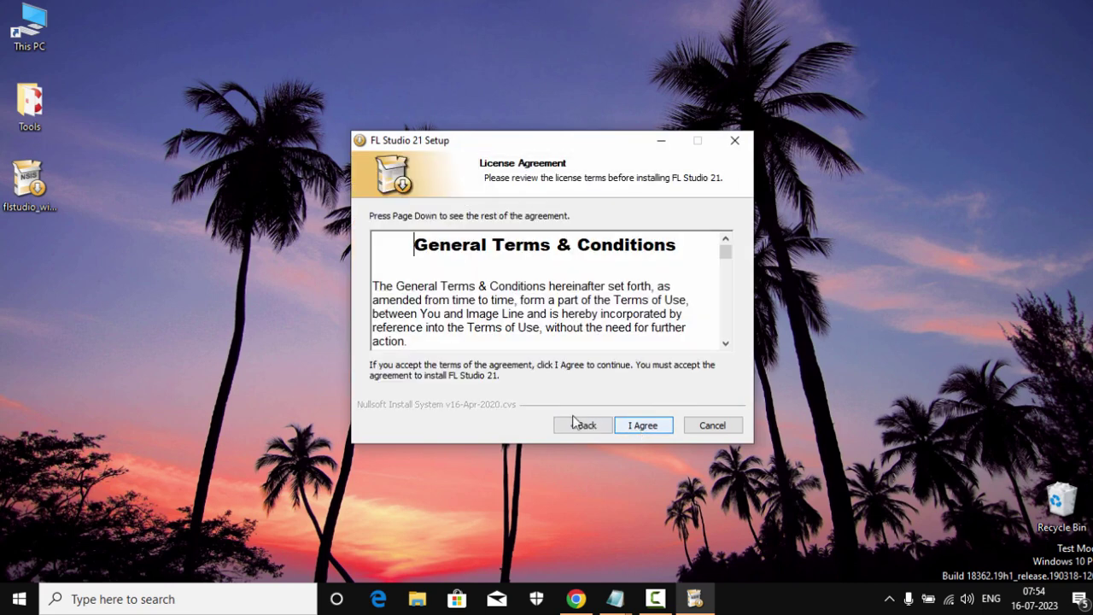
pyautogui.click(644, 427)
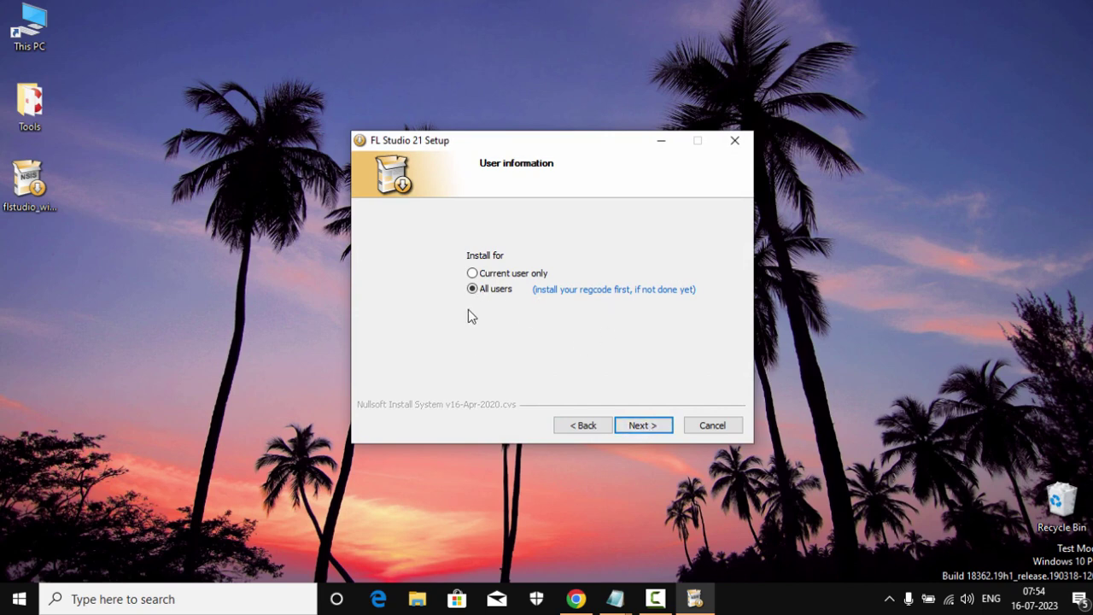
pyautogui.click(654, 426)
pyautogui.click(645, 424)
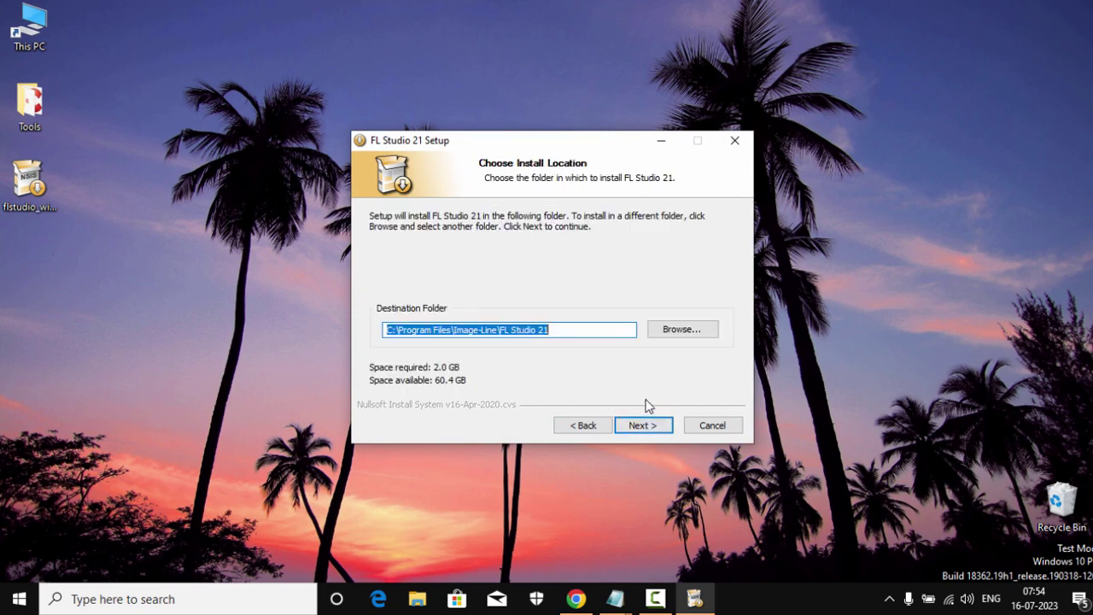
pyautogui.moveTo(651, 427); pyautogui.dragTo(651, 361)
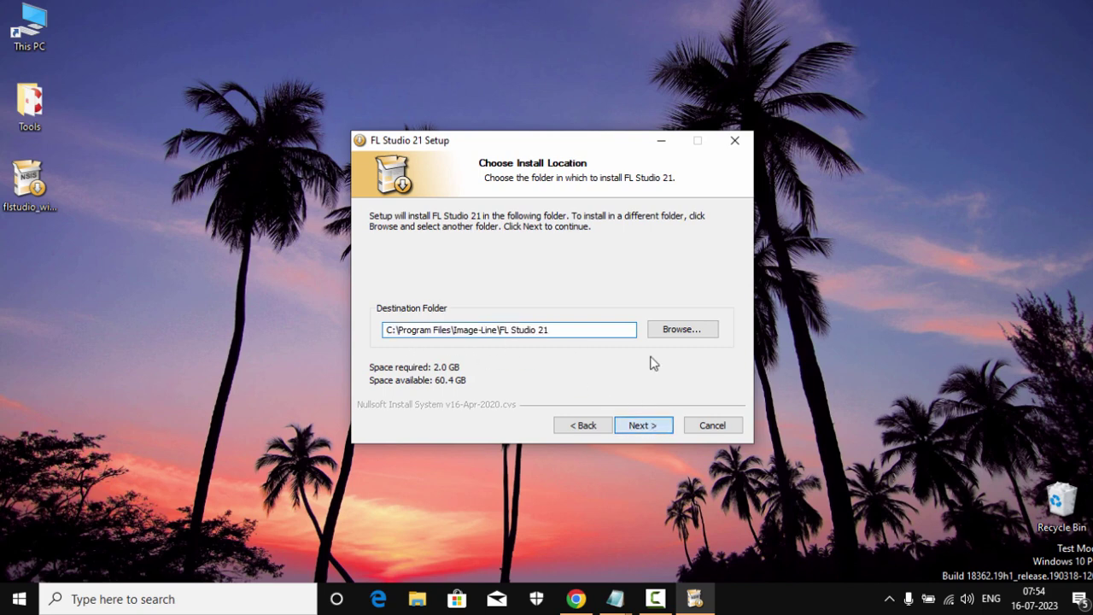
pyautogui.click(639, 425)
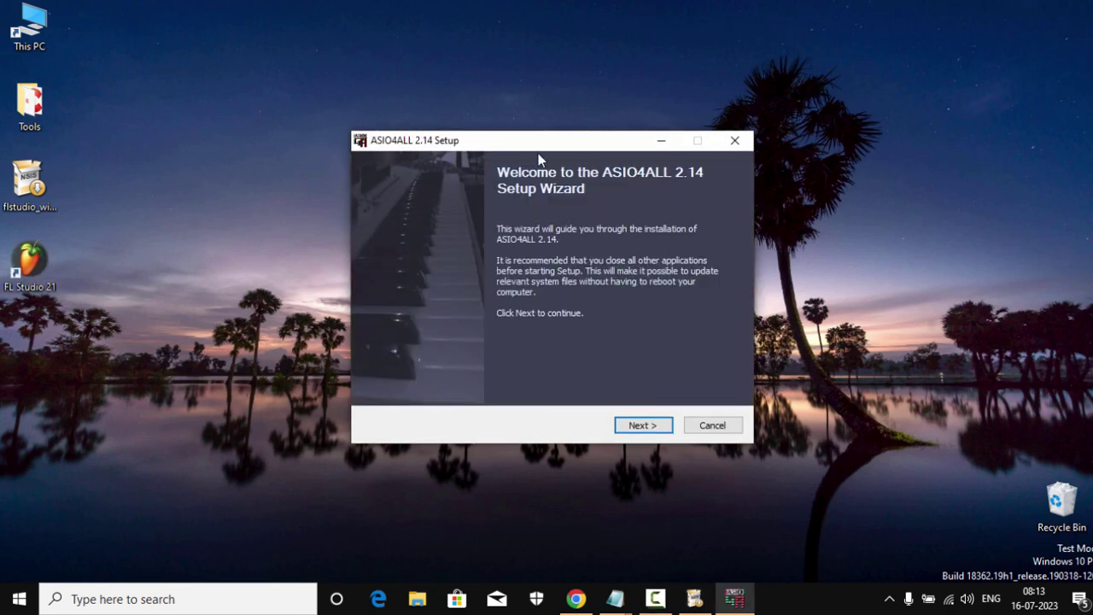
# Step: Accept the ASIO4ALL 2.14 licence and install it into the default folder
pyautogui.moveTo(538, 153); pyautogui.dragTo(580, 158)
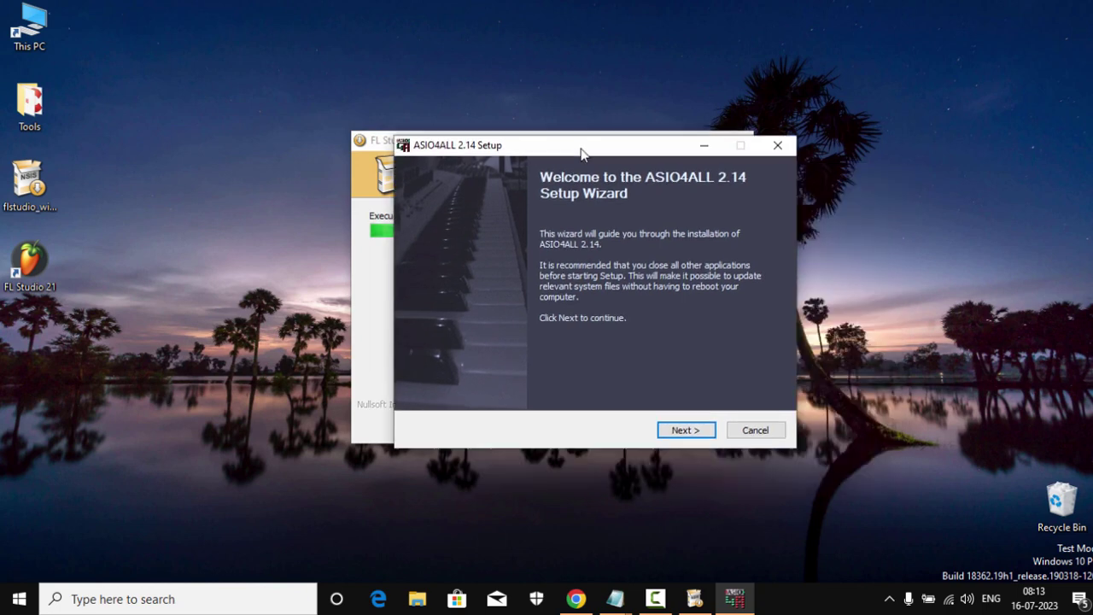
pyautogui.click(676, 432)
pyautogui.click(497, 393)
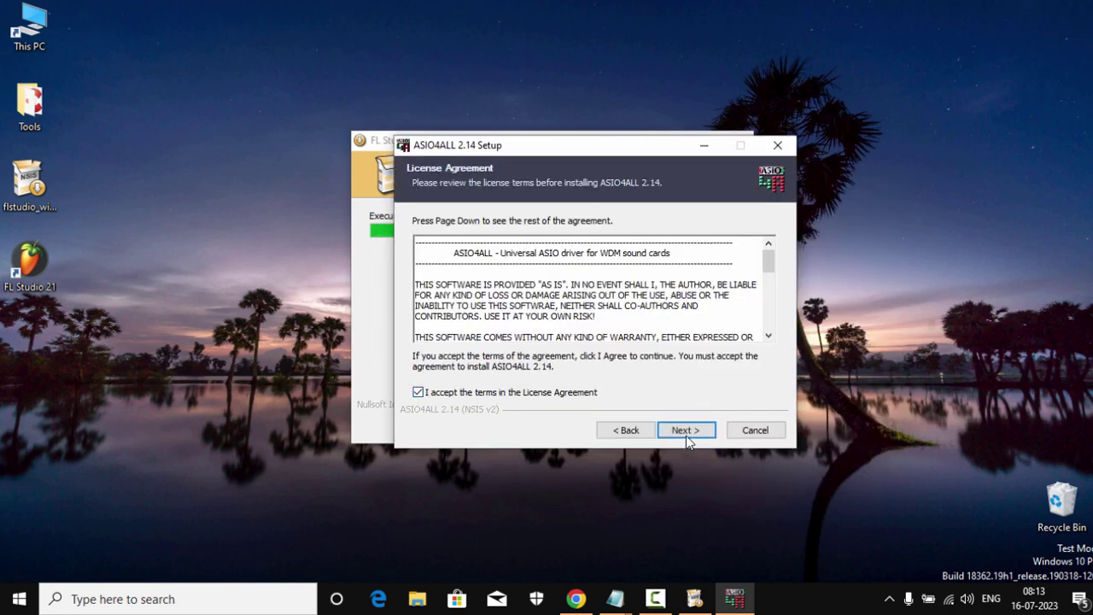
pyautogui.click(685, 433)
pyautogui.click(685, 433)
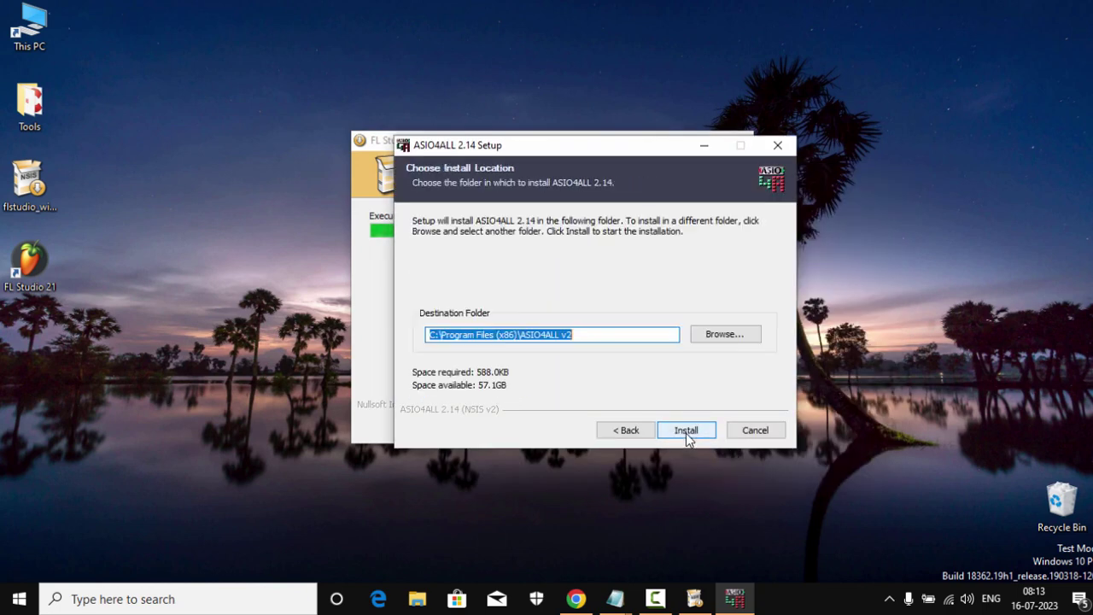
pyautogui.click(686, 431)
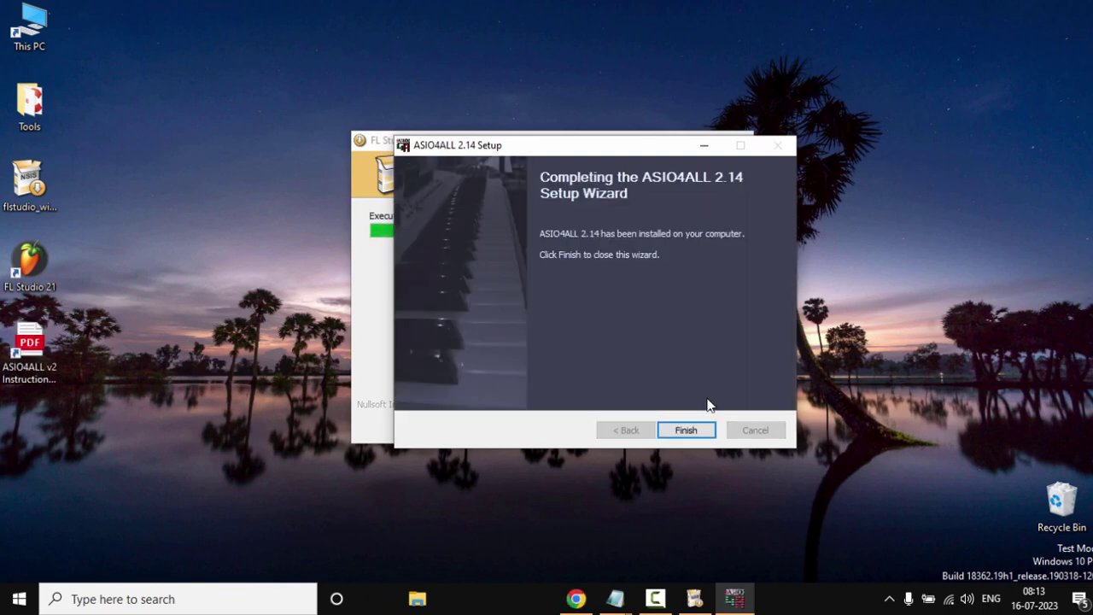
pyautogui.click(687, 430)
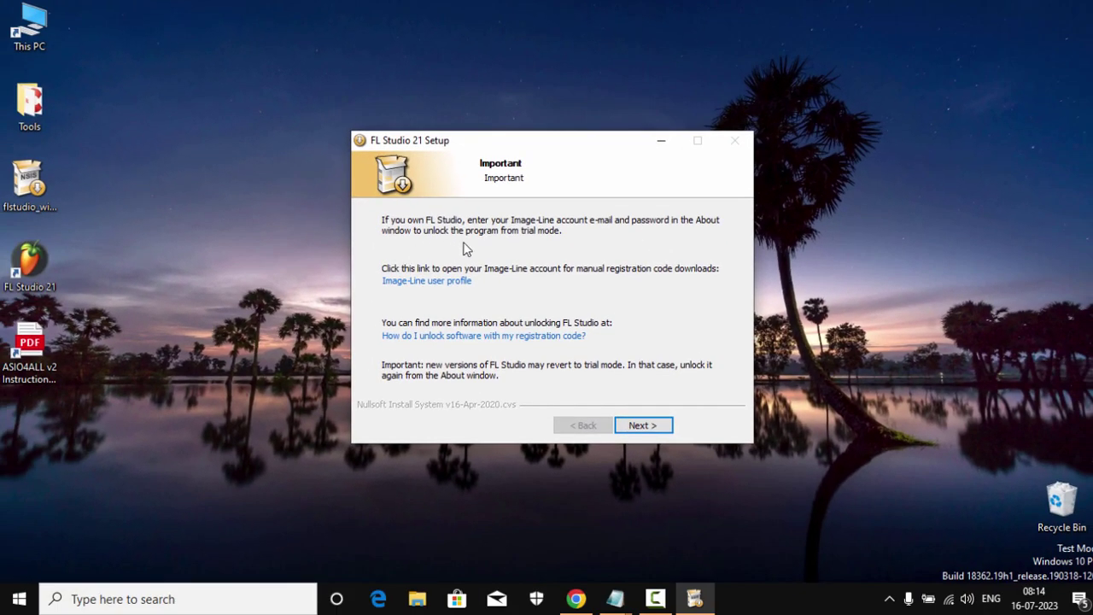
# Step: Step past the unlocking notes and FL Studio Mobile pages and finish the FL Studio 21 setup
pyautogui.press('Return')
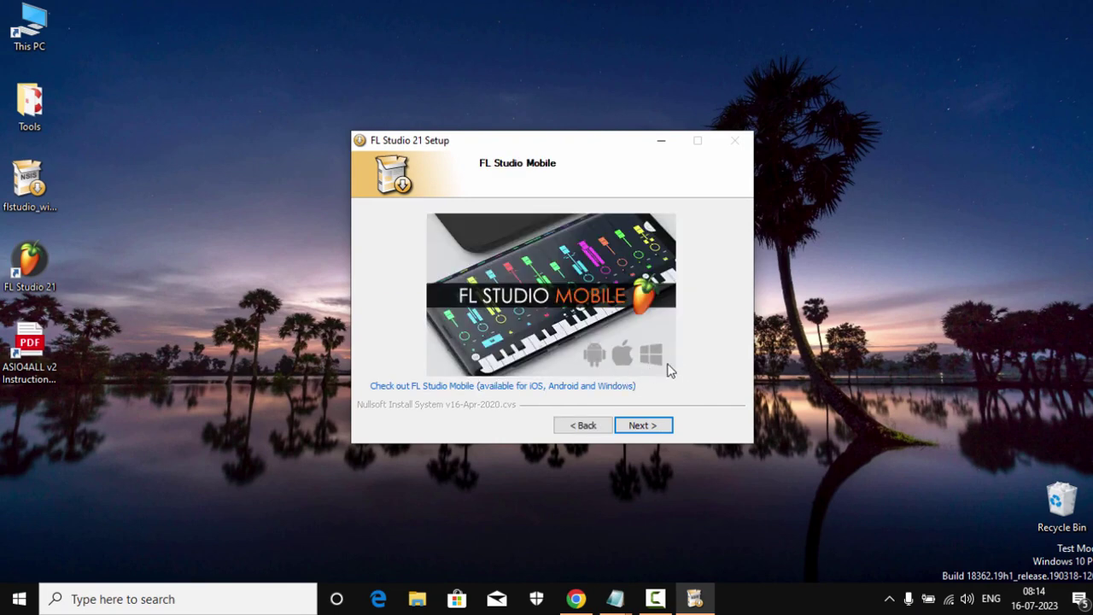
pyautogui.click(659, 429)
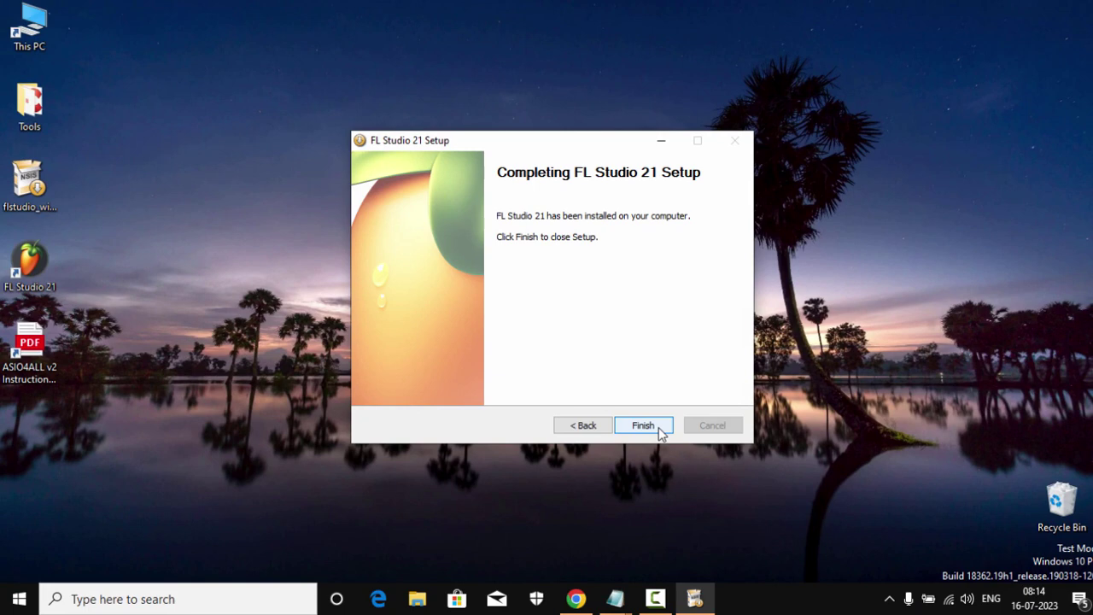
pyautogui.click(643, 425)
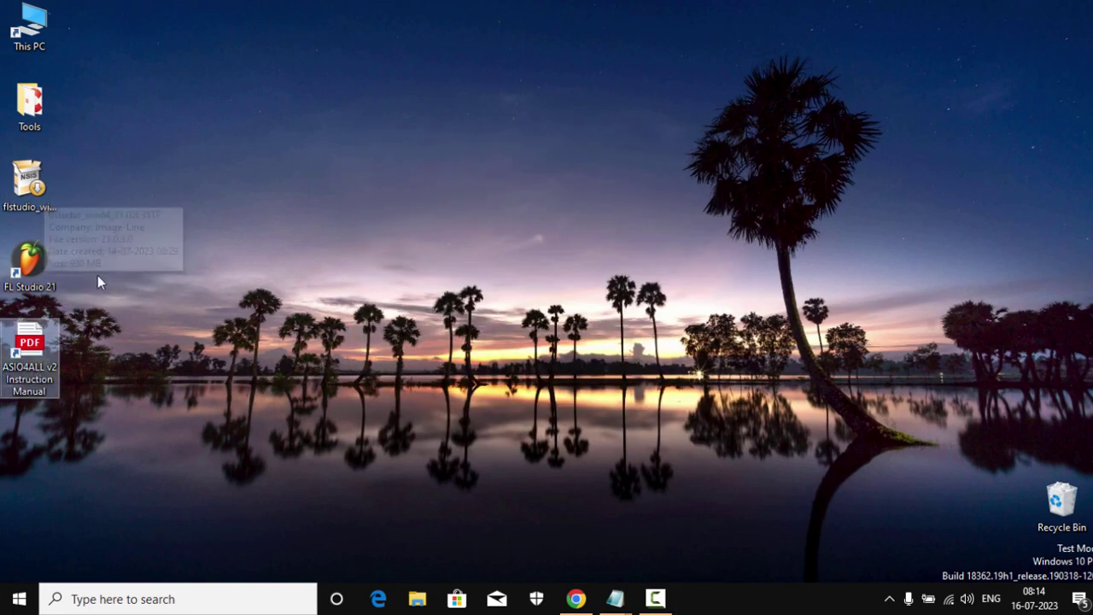
pyautogui.click(36, 270)
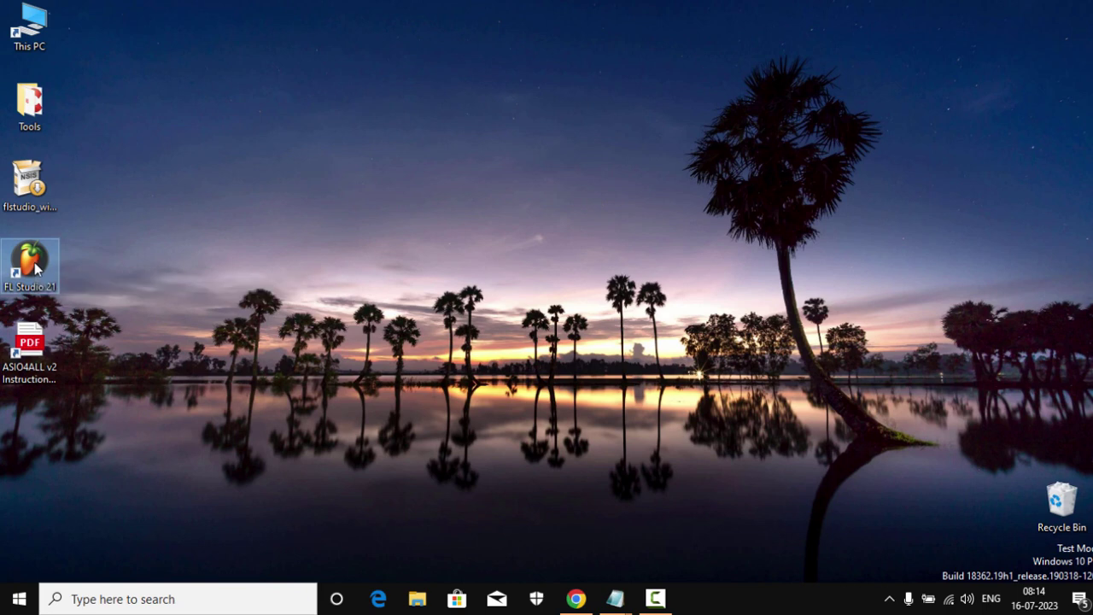
# Step: Launch FL Studio 21 and dismiss the trial-mode prompt, leaving the I'm Awake demo loaded
pyautogui.doubleClick(38, 268)
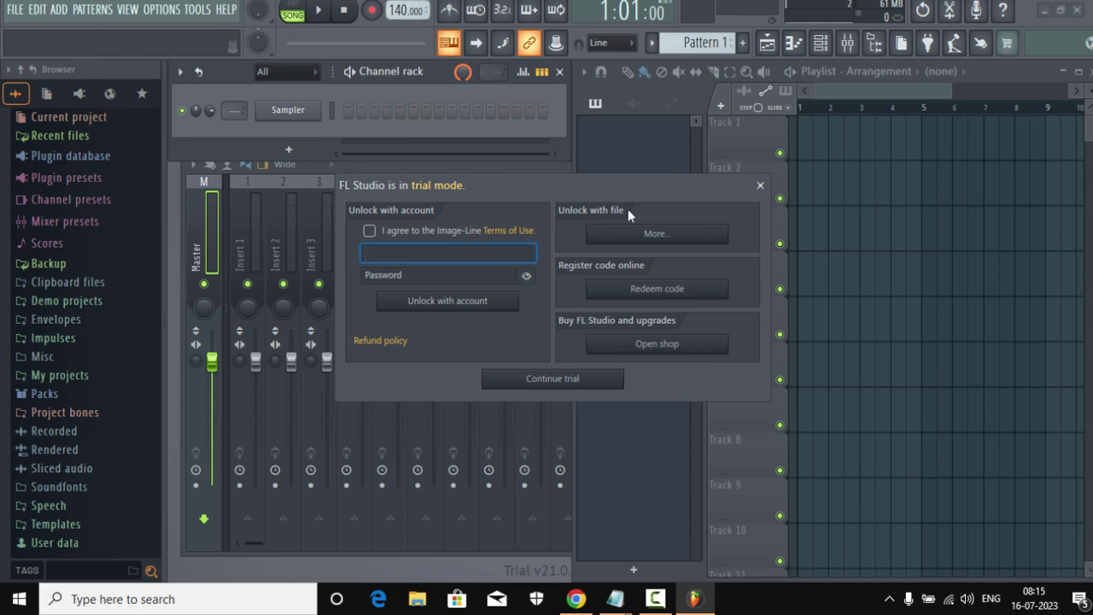
pyautogui.click(760, 185)
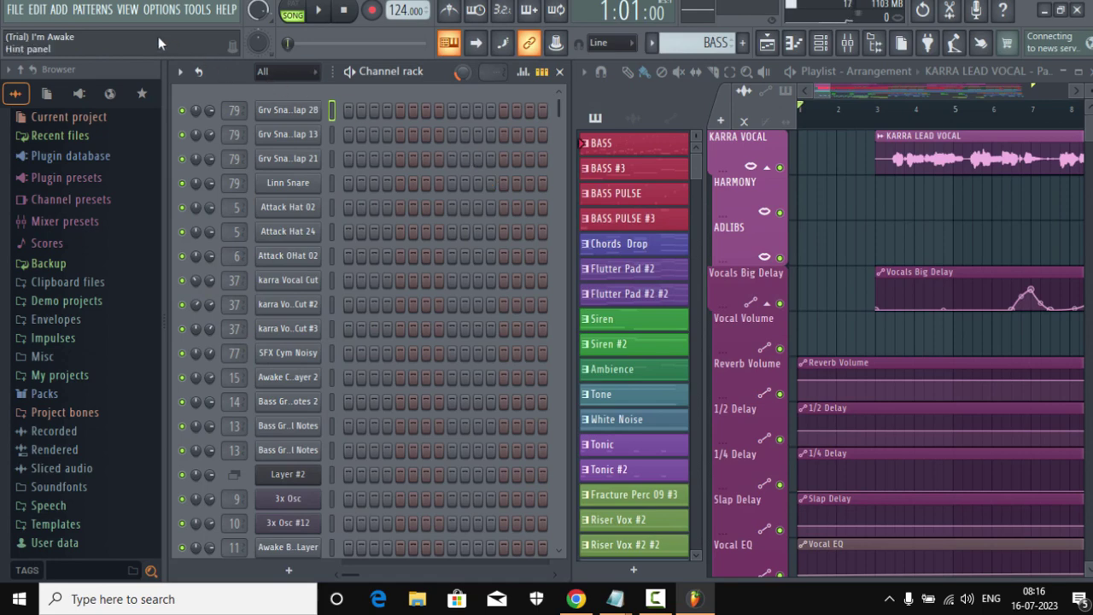
# Step: Check the trial status in Help > About, then open Help > Unlock FL Studio
pyautogui.click(227, 10)
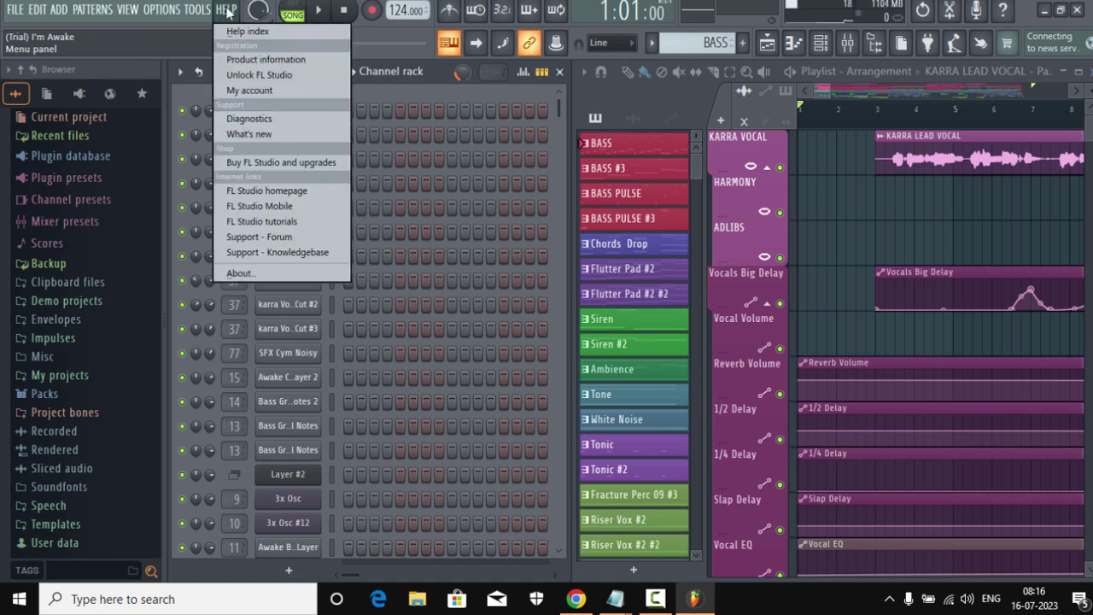
pyautogui.click(253, 271)
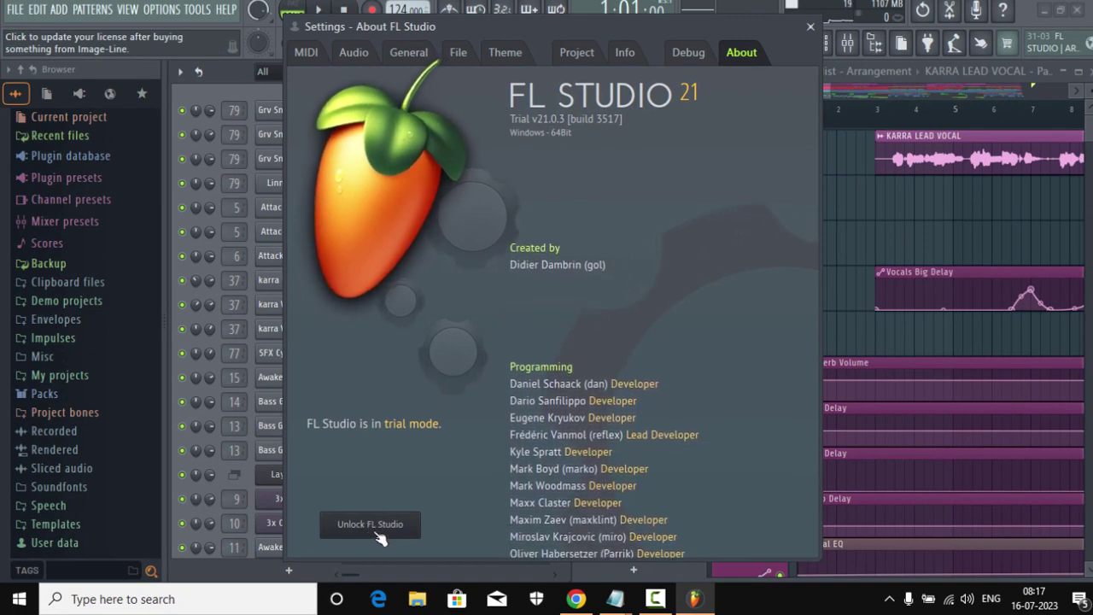
pyautogui.click(810, 26)
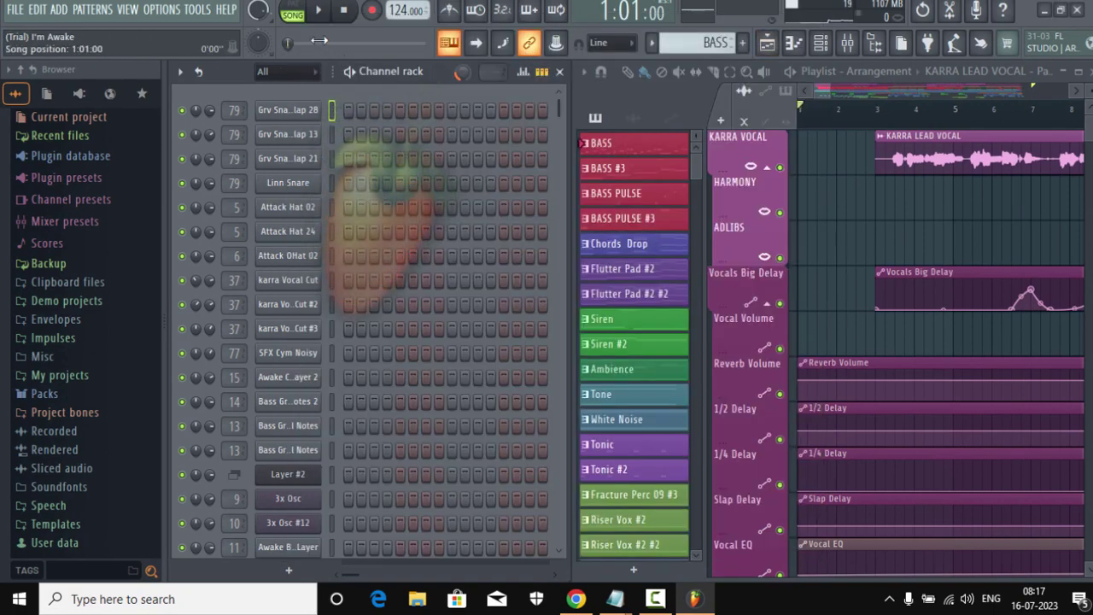
pyautogui.click(227, 11)
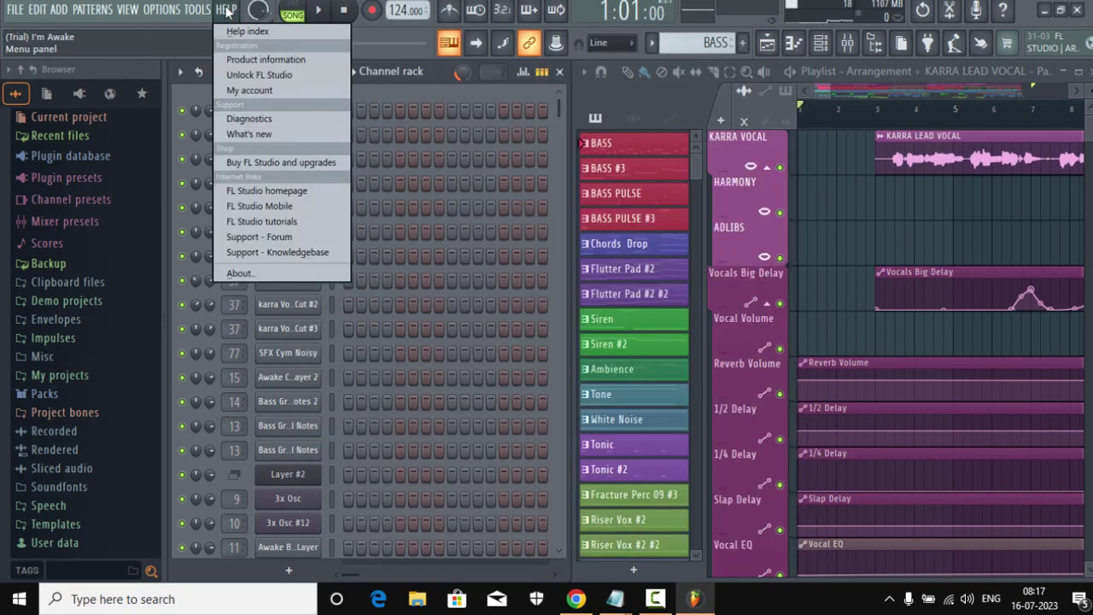
pyautogui.click(260, 75)
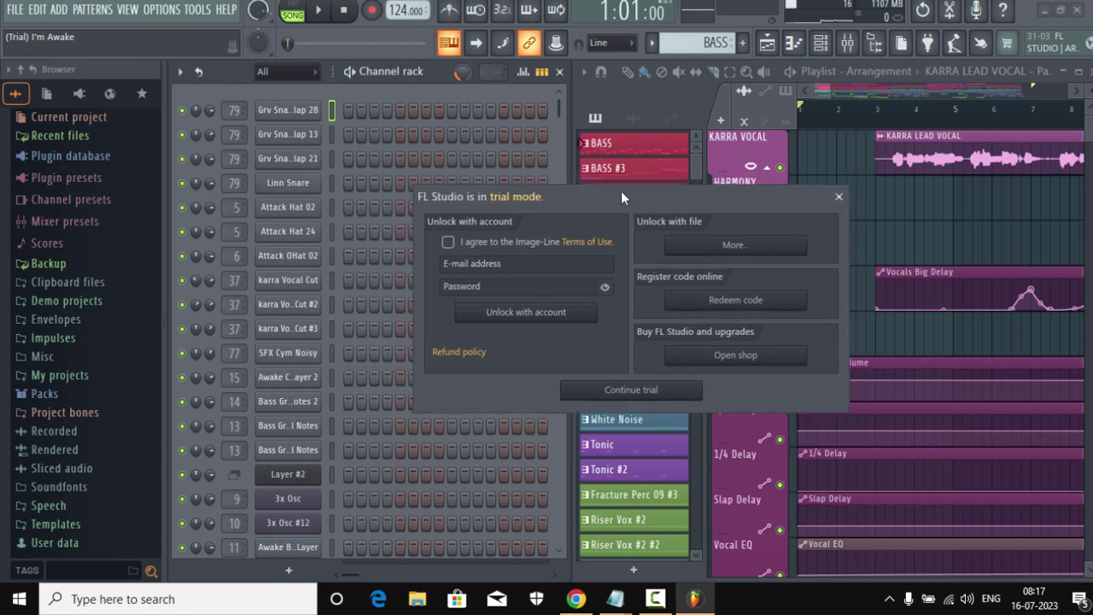
# Step: Accept the Terms of Use, paste the account e-mail and password, and unlock with account
pyautogui.click(448, 245)
pyautogui.click(501, 263)
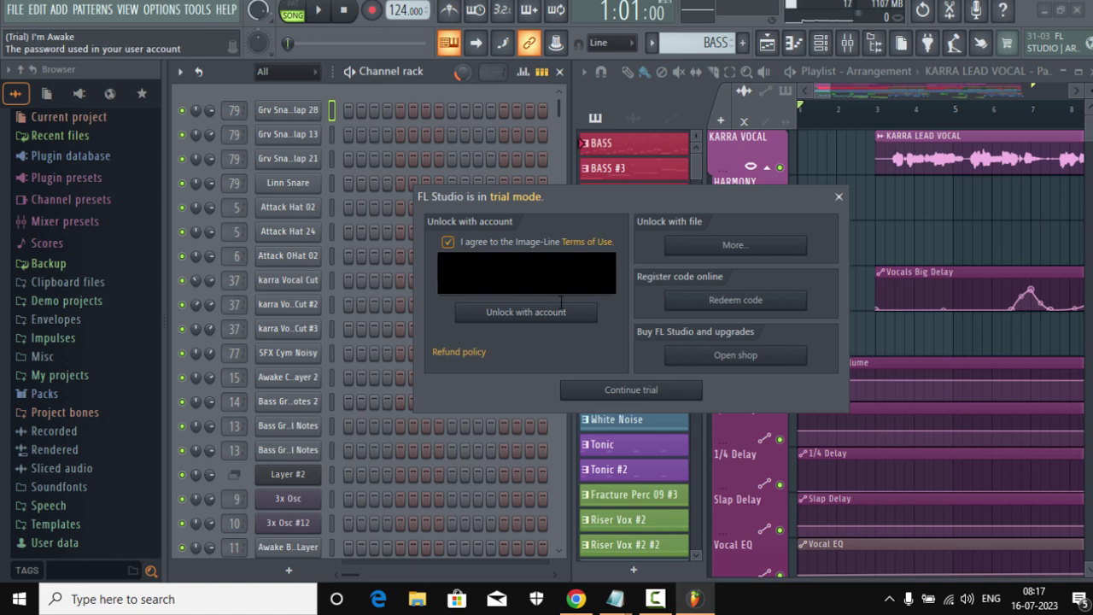
pyautogui.rightClick(478, 288)
pyautogui.click(500, 356)
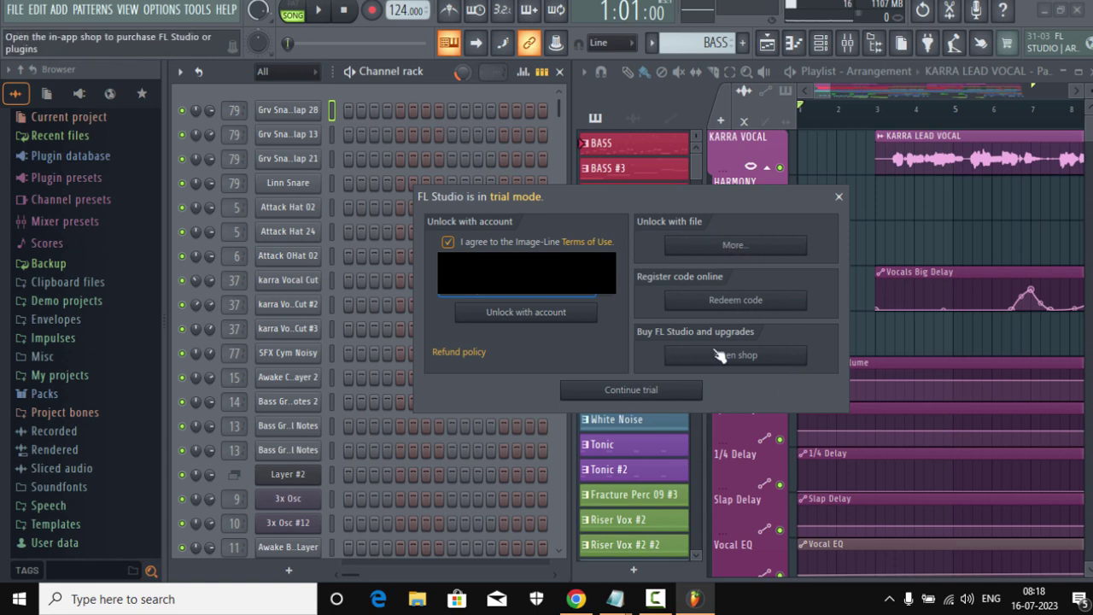
pyautogui.click(531, 314)
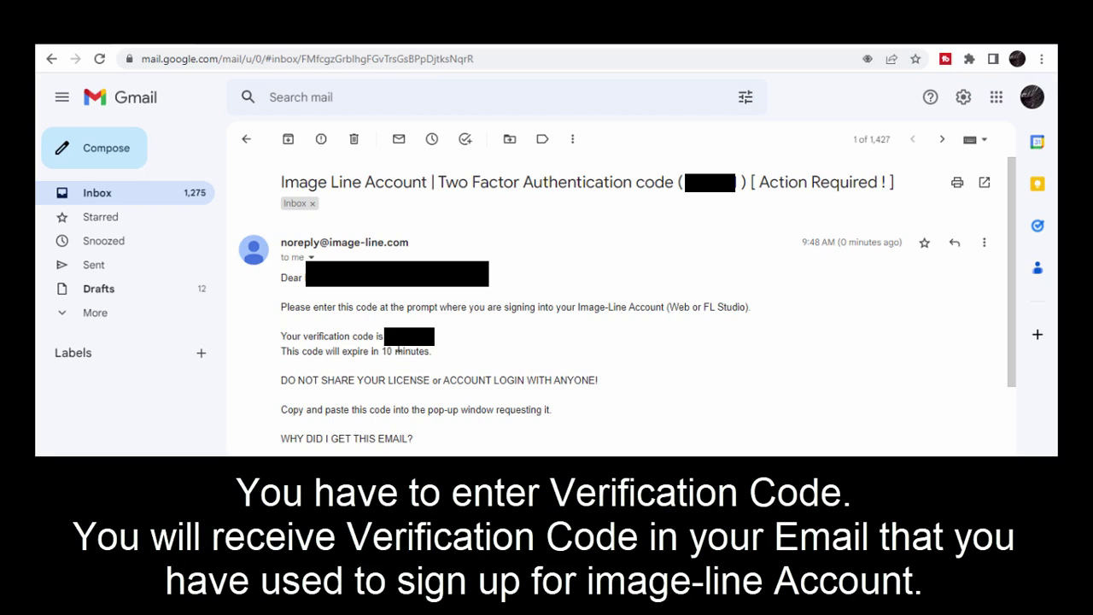
# Step: Copy the code from the Gmail message into FL Studio's verification field and continue
pyautogui.rightClick(419, 340)
pyautogui.click(429, 350)
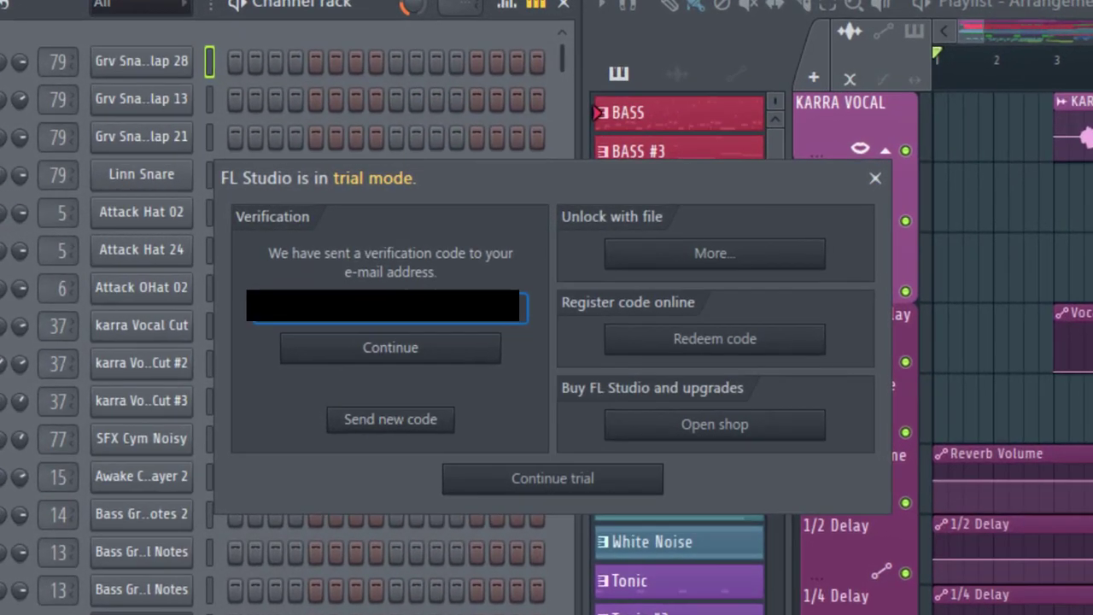
pyautogui.rightClick(369, 306)
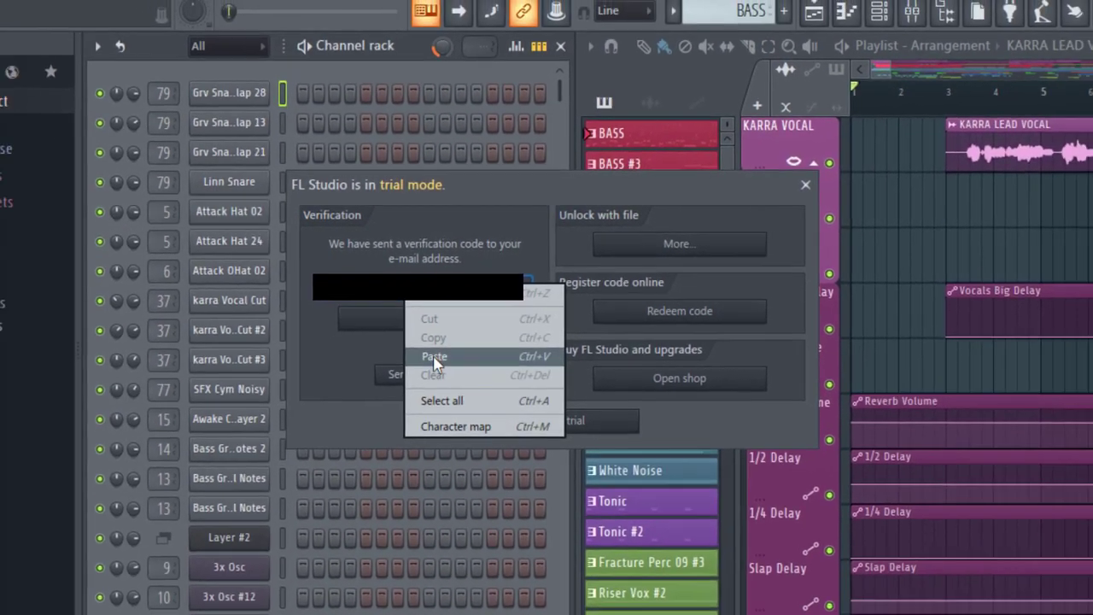
pyautogui.click(398, 397)
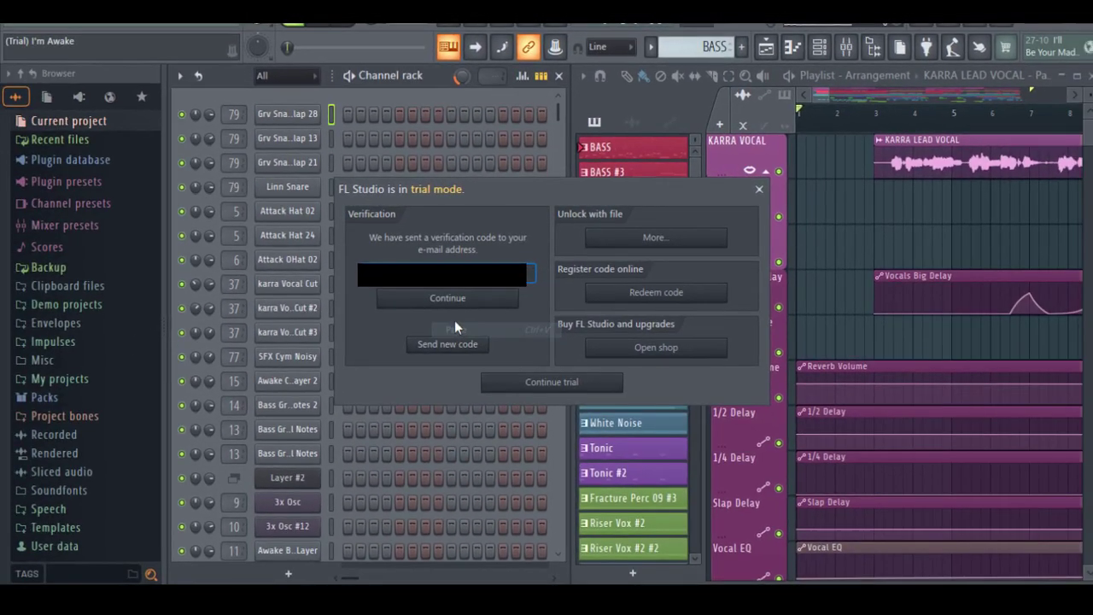
pyautogui.click(452, 300)
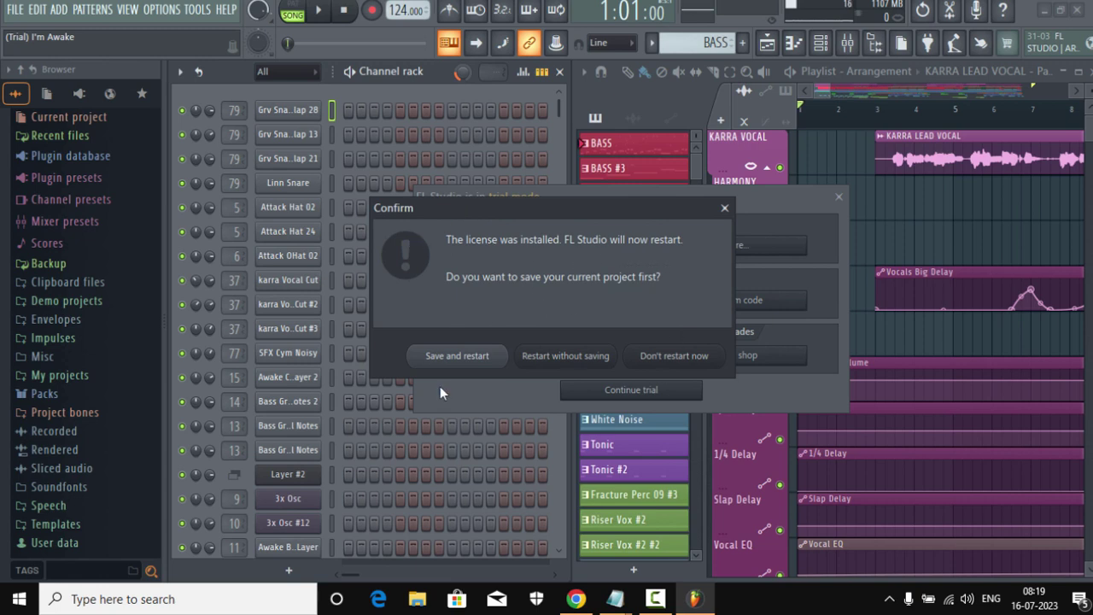
# Step: Restart FL Studio, confirm Producer Edition is registered in Help > About, then switch to Chrome
pyautogui.click(589, 360)
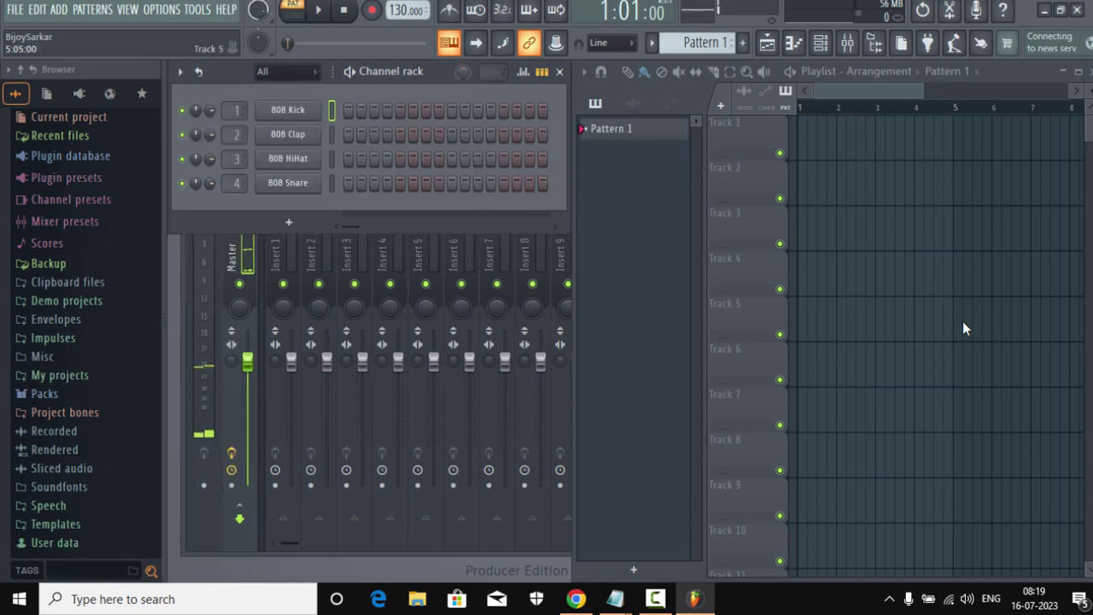
pyautogui.click(225, 9)
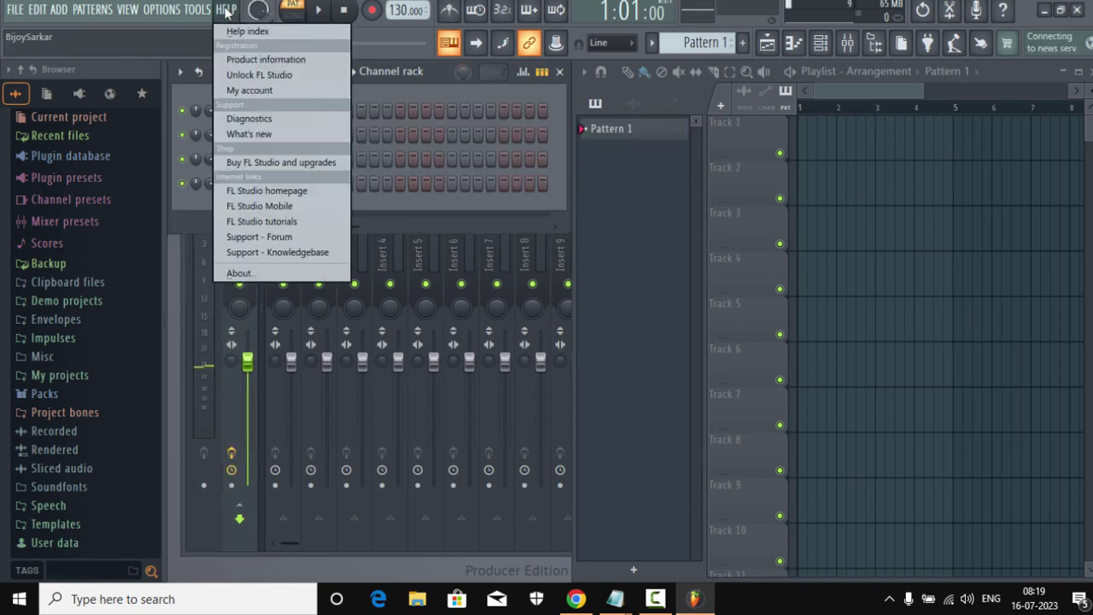
pyautogui.click(236, 273)
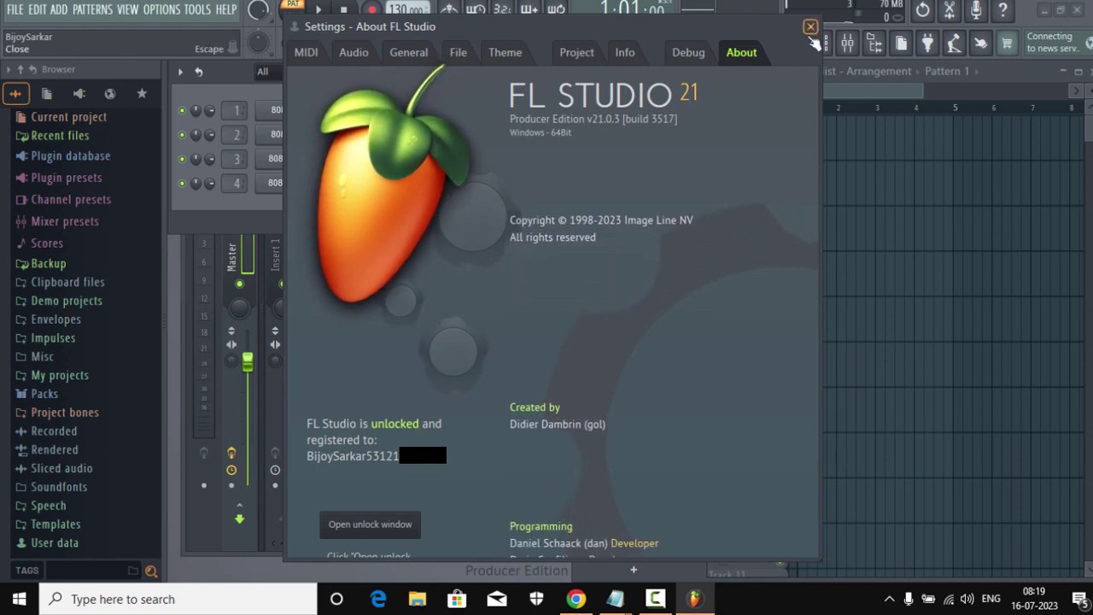
pyautogui.click(810, 28)
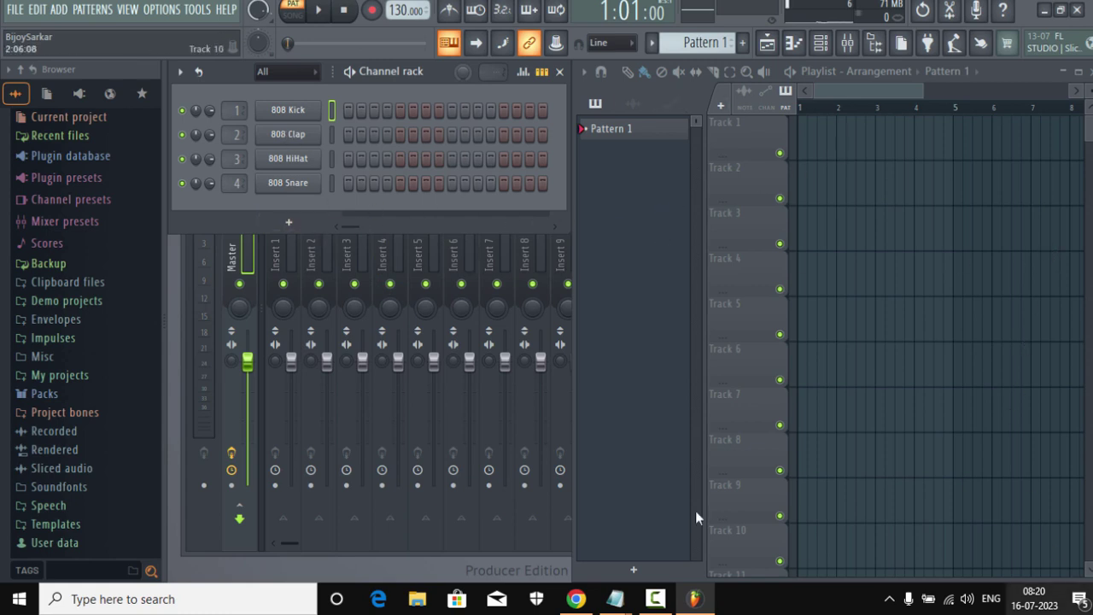
pyautogui.click(578, 596)
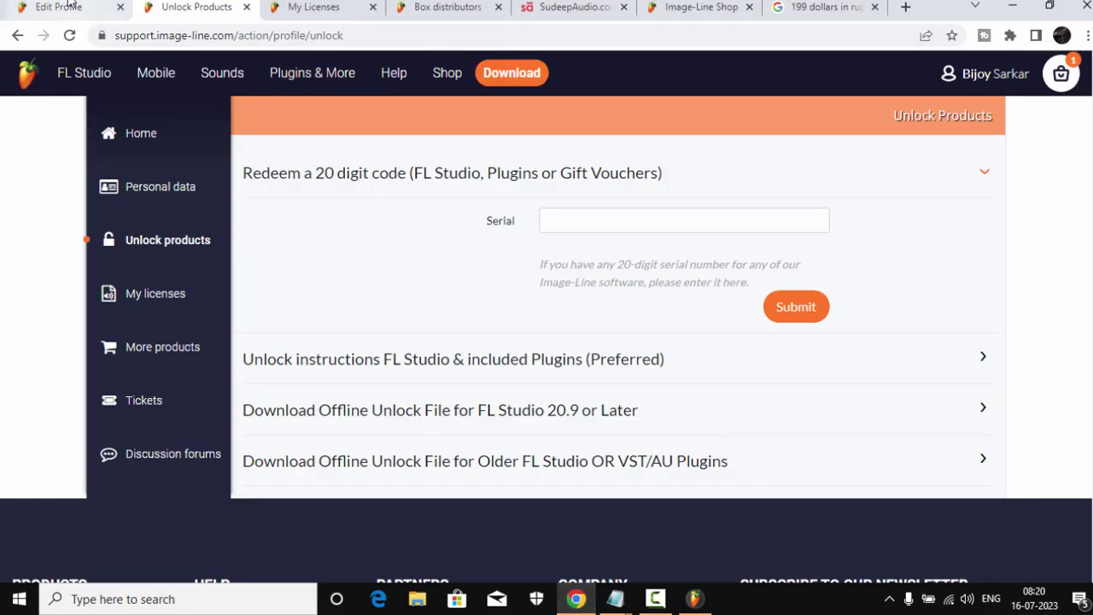
# Step: Close the Edit Profile and Unlock Products browser tabs
pyautogui.click(94, 5)
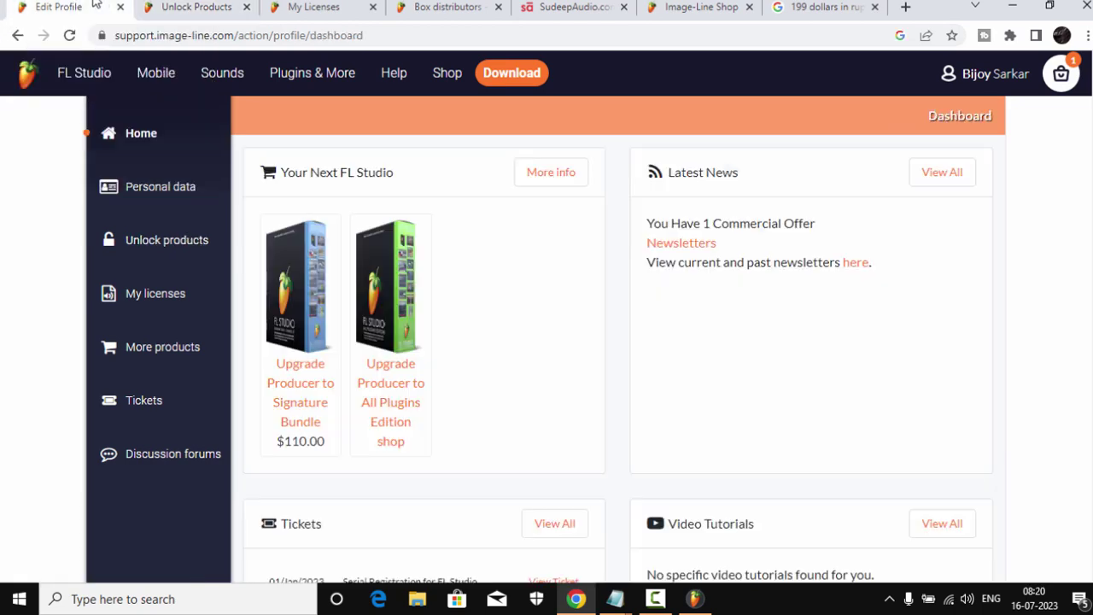
pyautogui.click(120, 7)
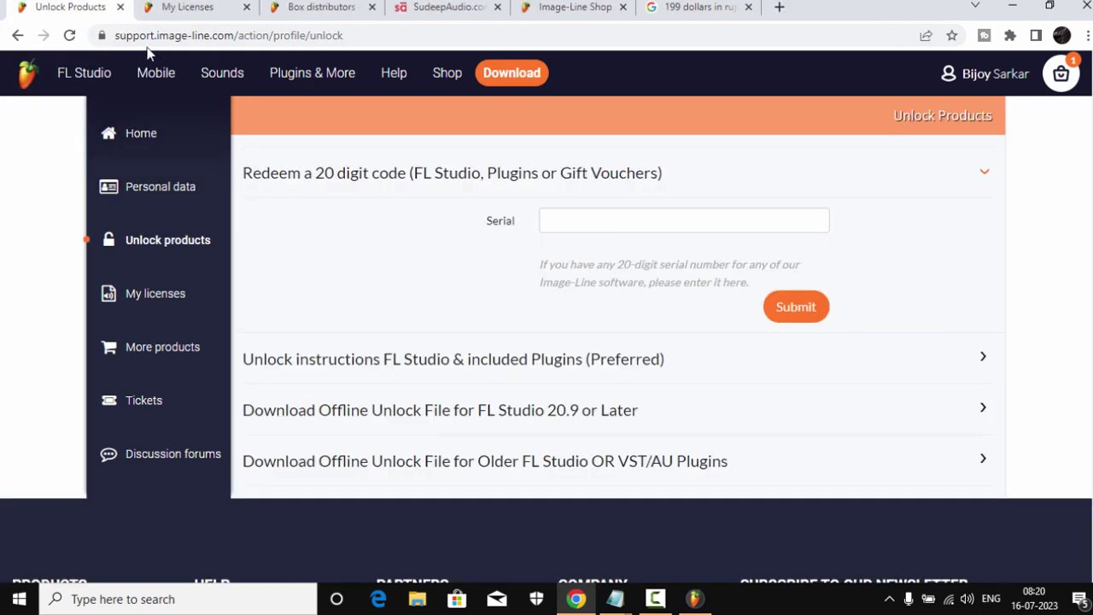
pyautogui.click(121, 7)
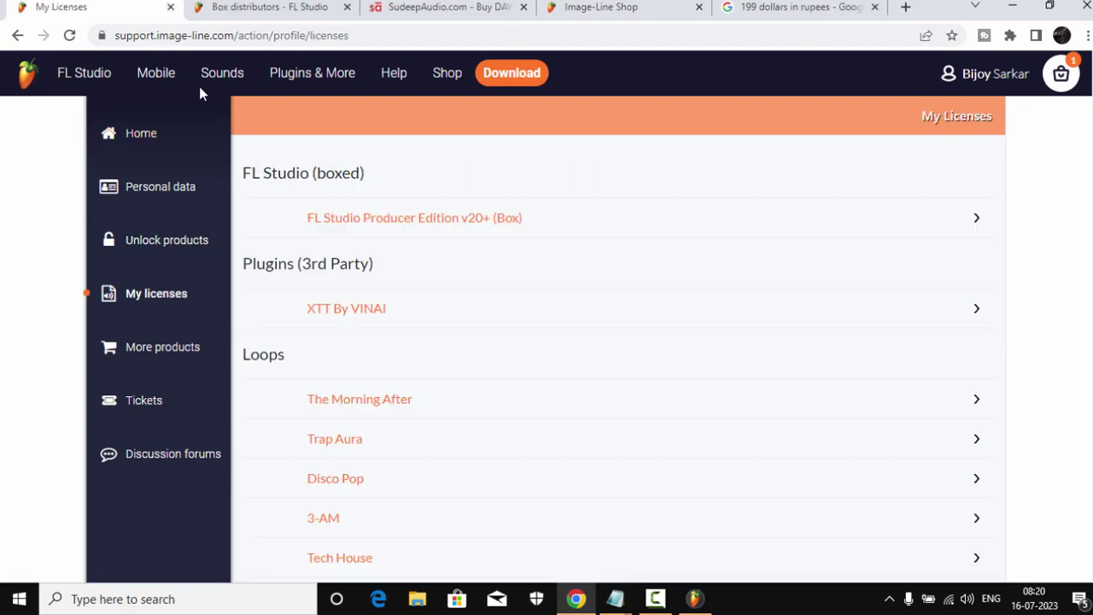
# Step: Open the FL Studio link in a new tab and return to the Box distributors page
pyautogui.click(254, 5)
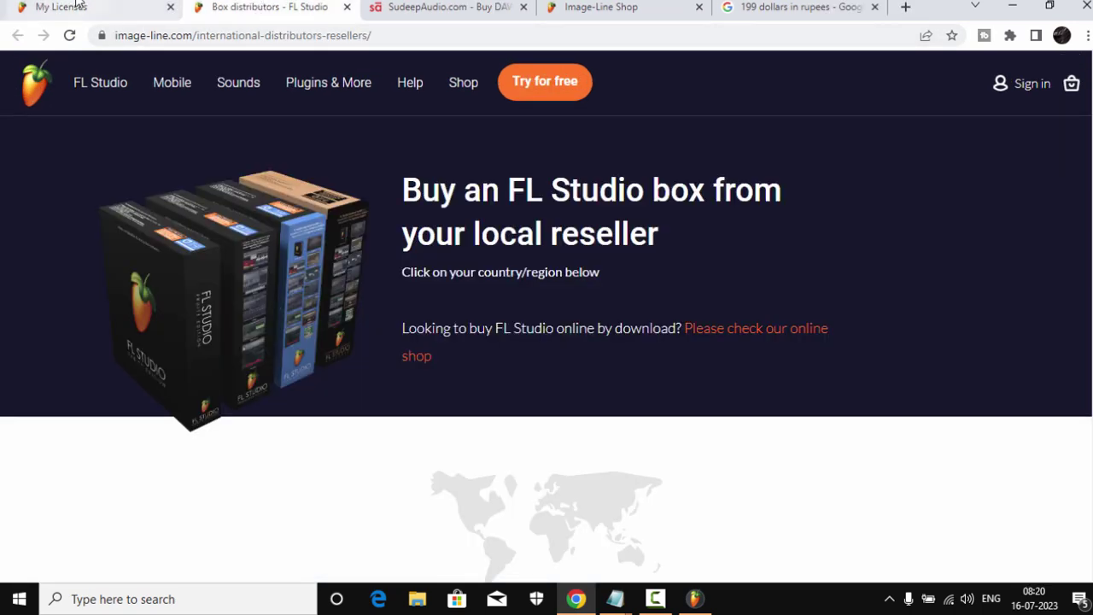
pyautogui.rightClick(99, 90)
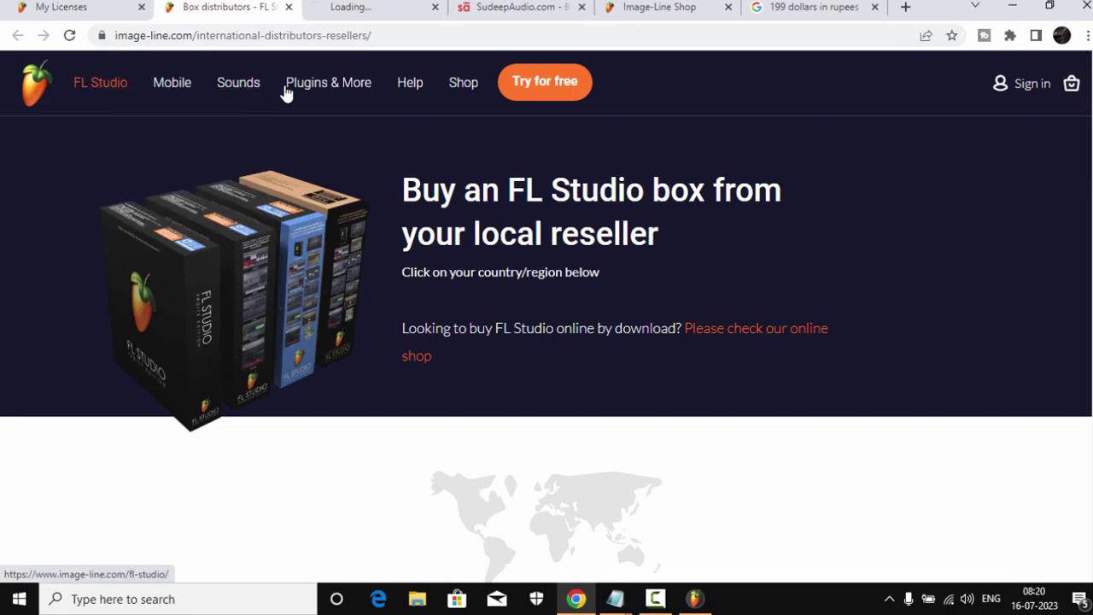
pyautogui.click(125, 101)
pyautogui.click(354, 7)
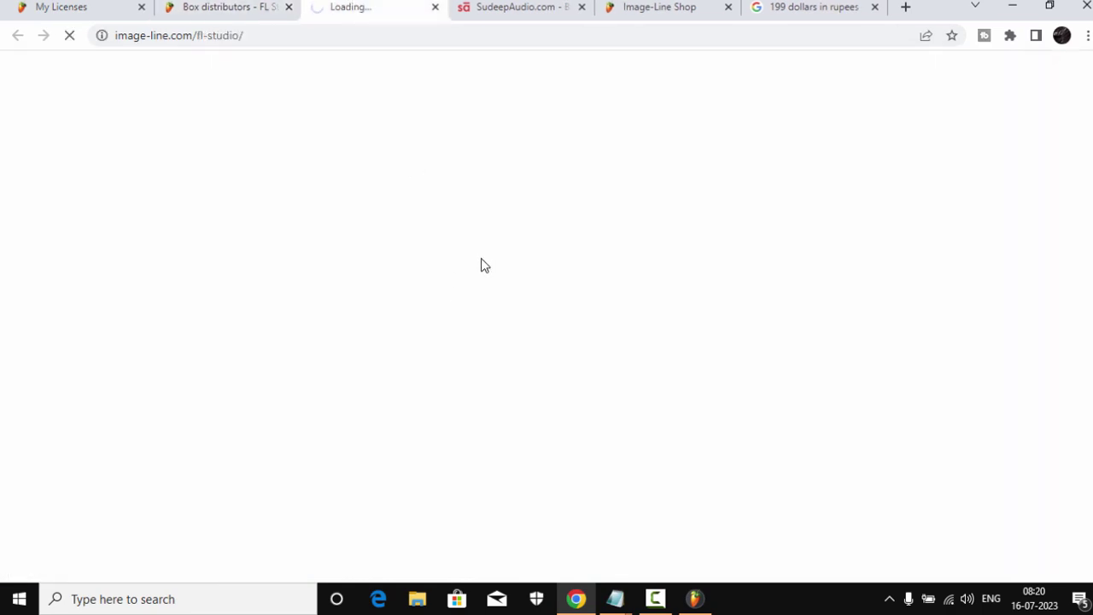
pyautogui.click(245, 5)
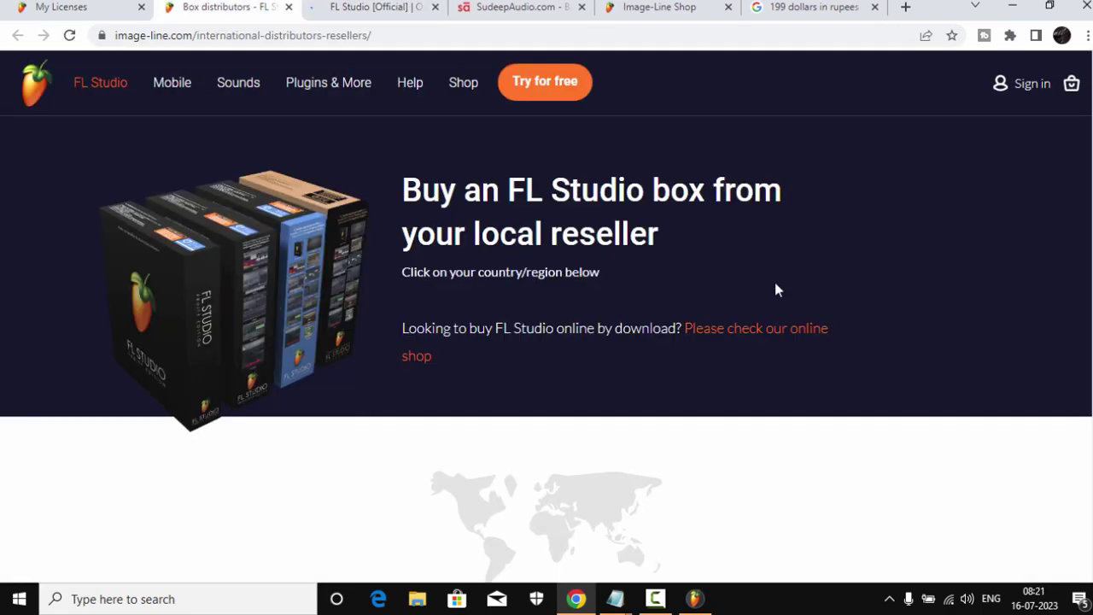
pyautogui.scroll(-5, 773, 284)
pyautogui.scroll(4, 690, 202)
pyautogui.scroll(1, 691, 202)
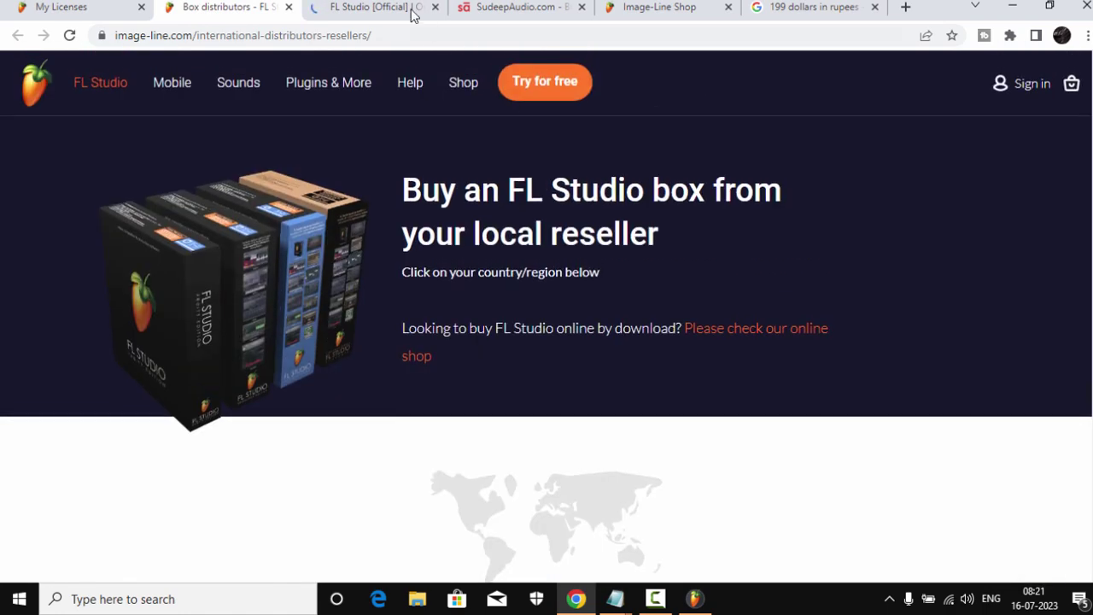
# Step: Show the Image-Line Shop editions and highlight the Producer Edition's $199 price
pyautogui.click(696, 5)
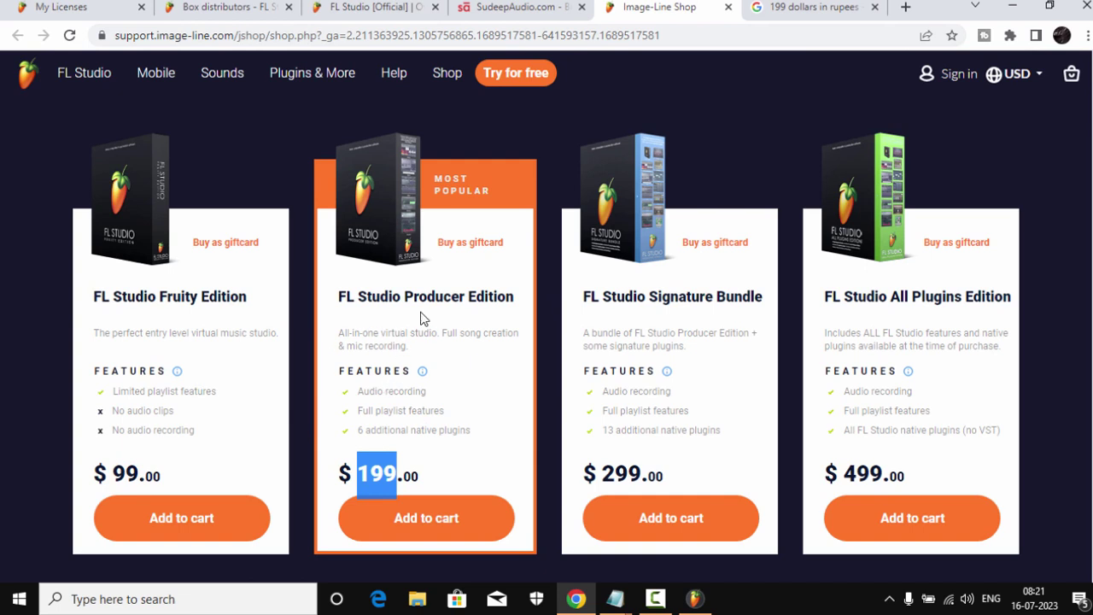
pyautogui.click(419, 475)
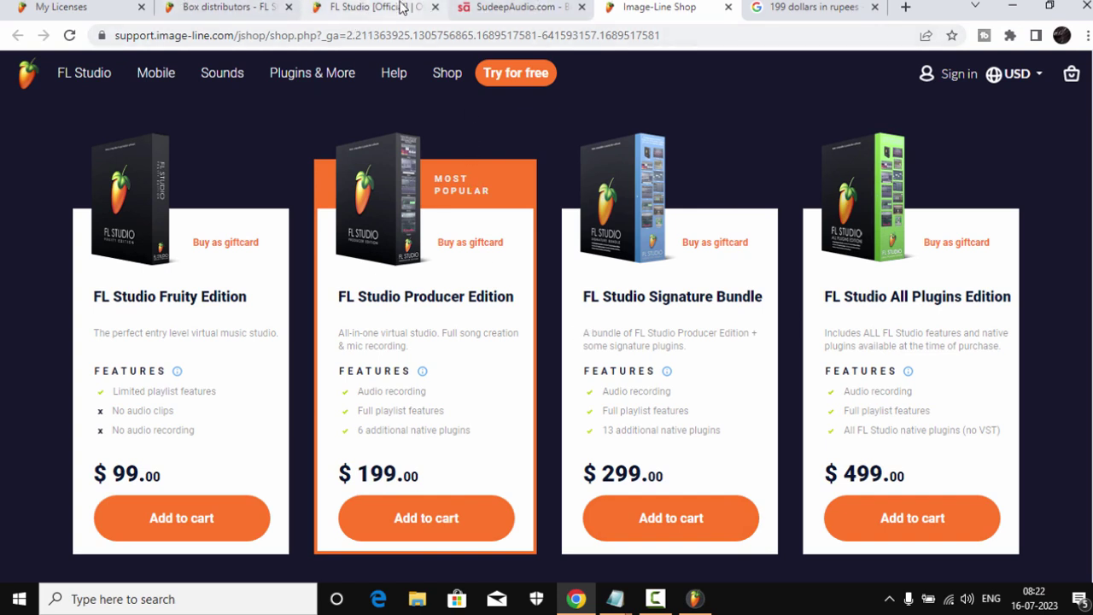
# Step: Highlight the PARTNERS heading in the FL Studio page footer, then return to Box distributors
pyautogui.click(361, 5)
pyautogui.scroll(-8, 535, 475)
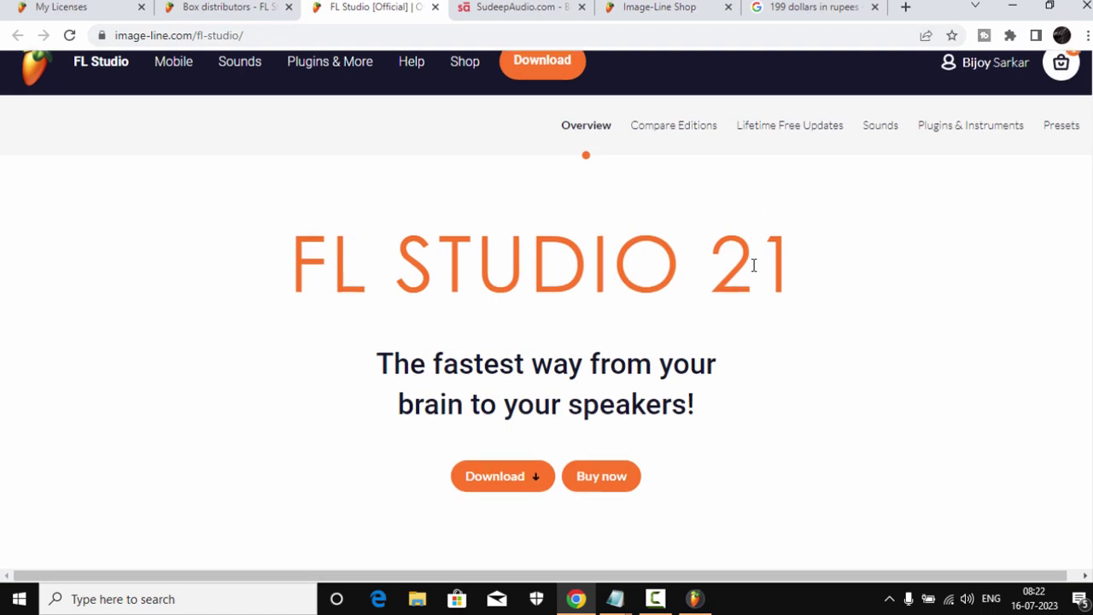
pyautogui.scroll(-20, 752, 256)
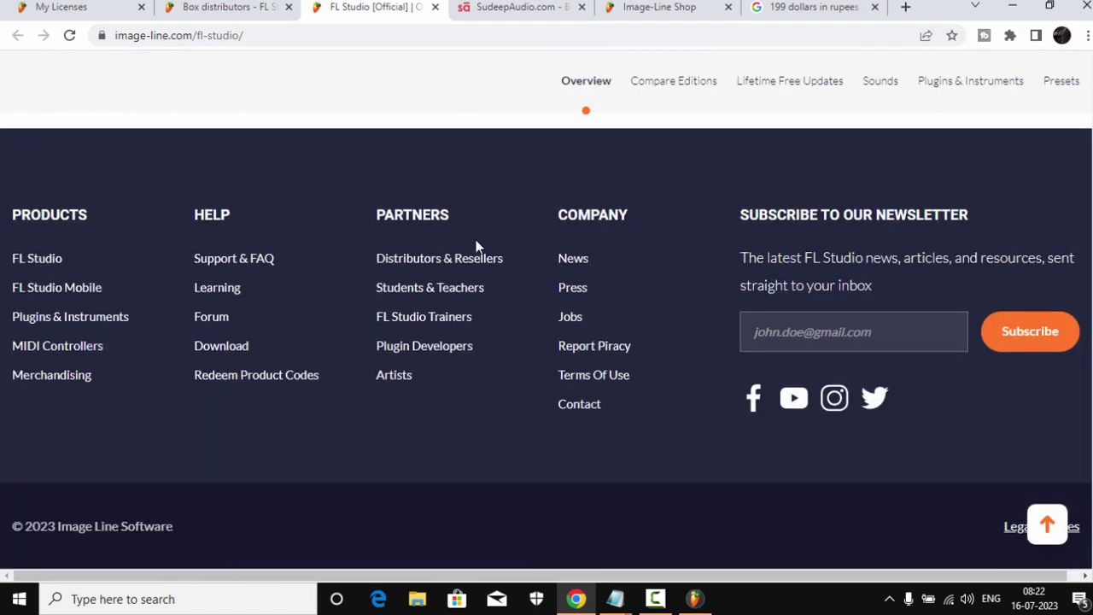
pyautogui.moveTo(378, 215); pyautogui.dragTo(370, 251)
pyautogui.click(363, 258)
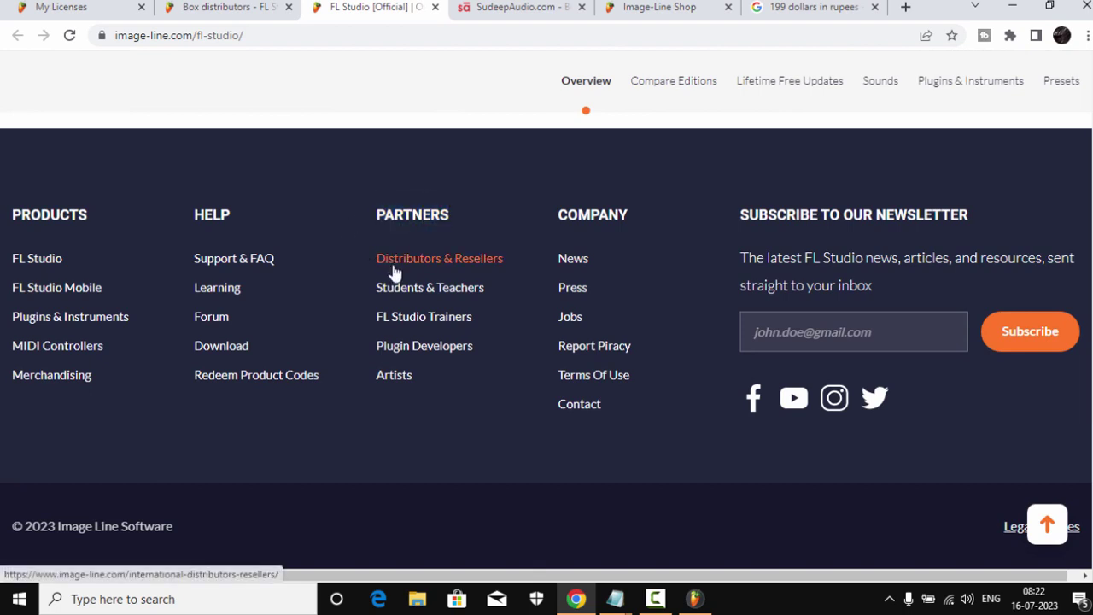
pyautogui.click(224, 7)
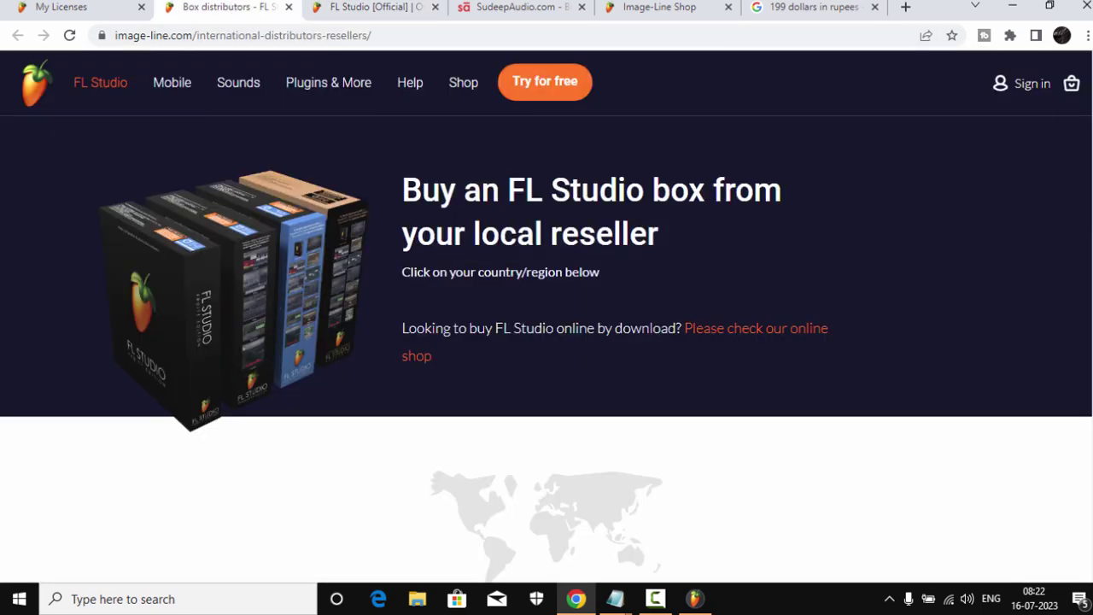
# Step: Scroll down the international box reseller list and reveal the page's full web address
pyautogui.scroll(-4, 439, 252)
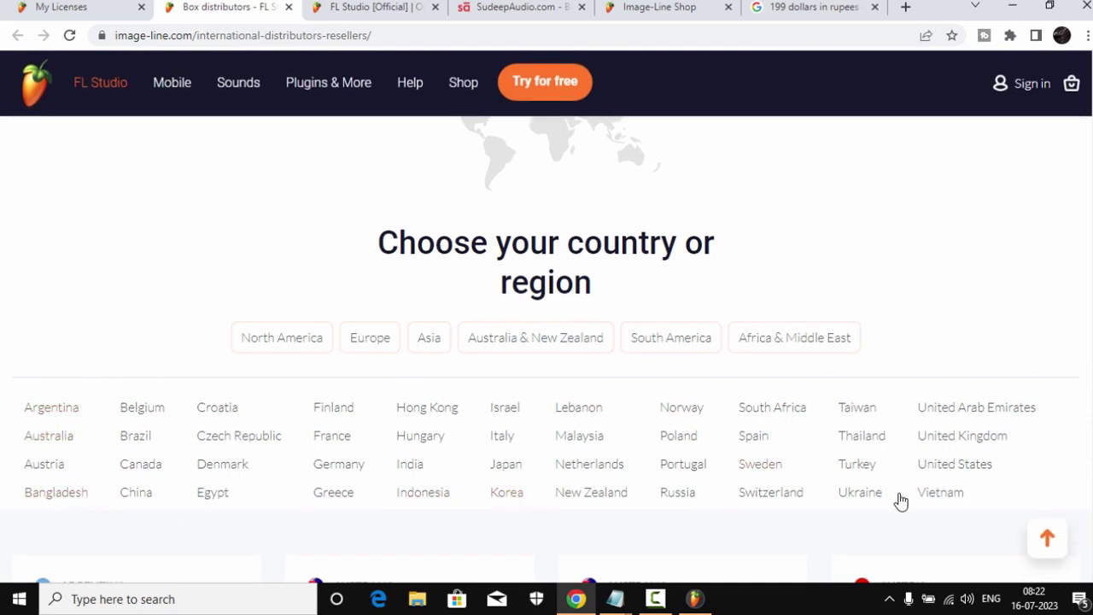
pyautogui.scroll(-3, 612, 446)
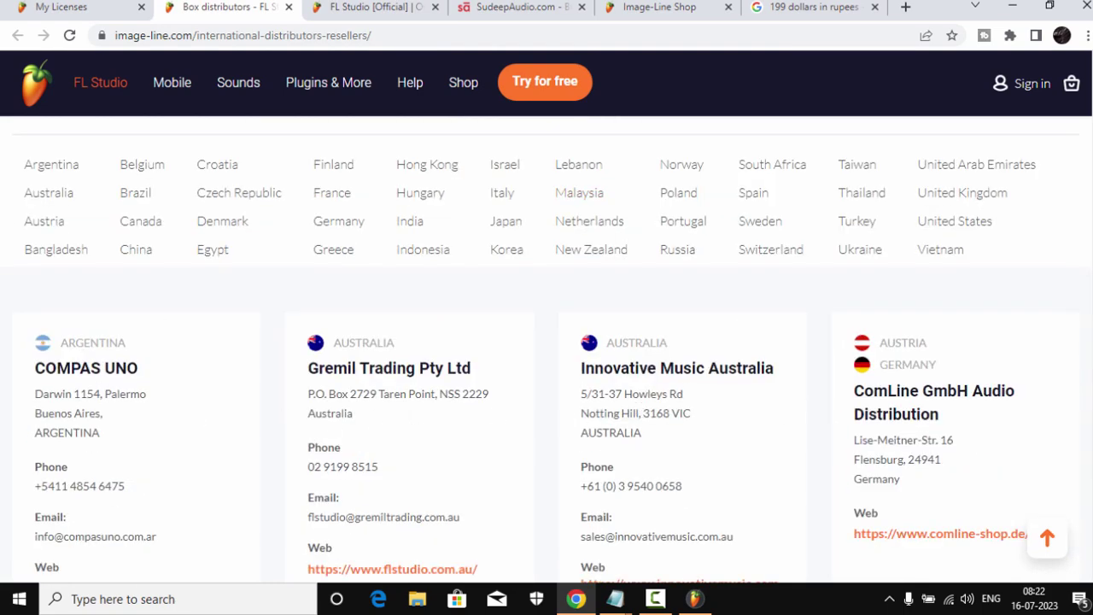
pyautogui.scroll(-7, 327, 273)
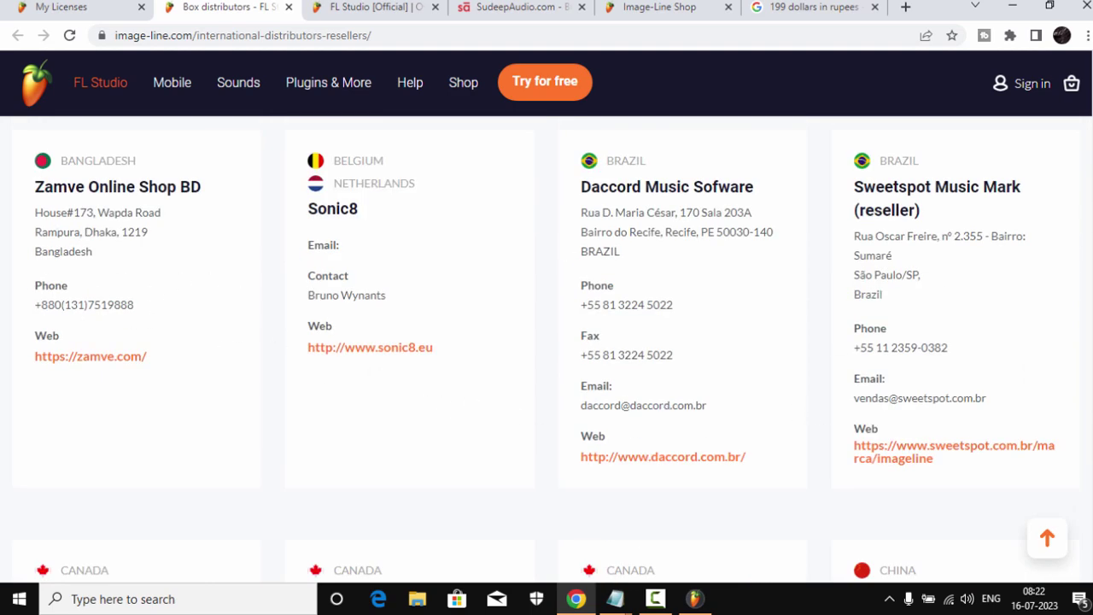
pyautogui.scroll(-2, 546, 350)
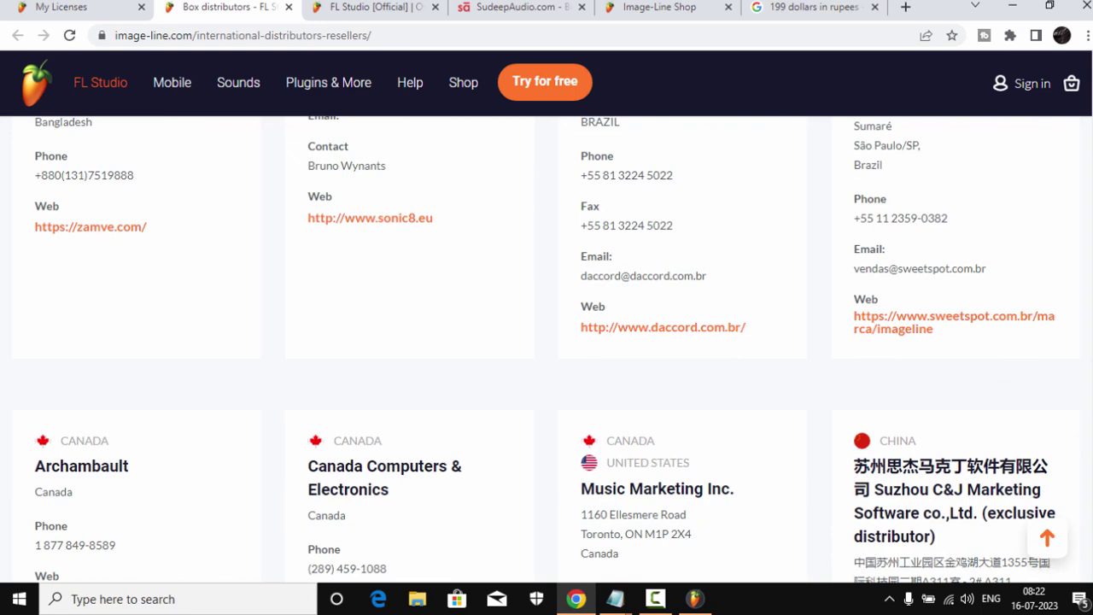
pyautogui.scroll(-1, 547, 350)
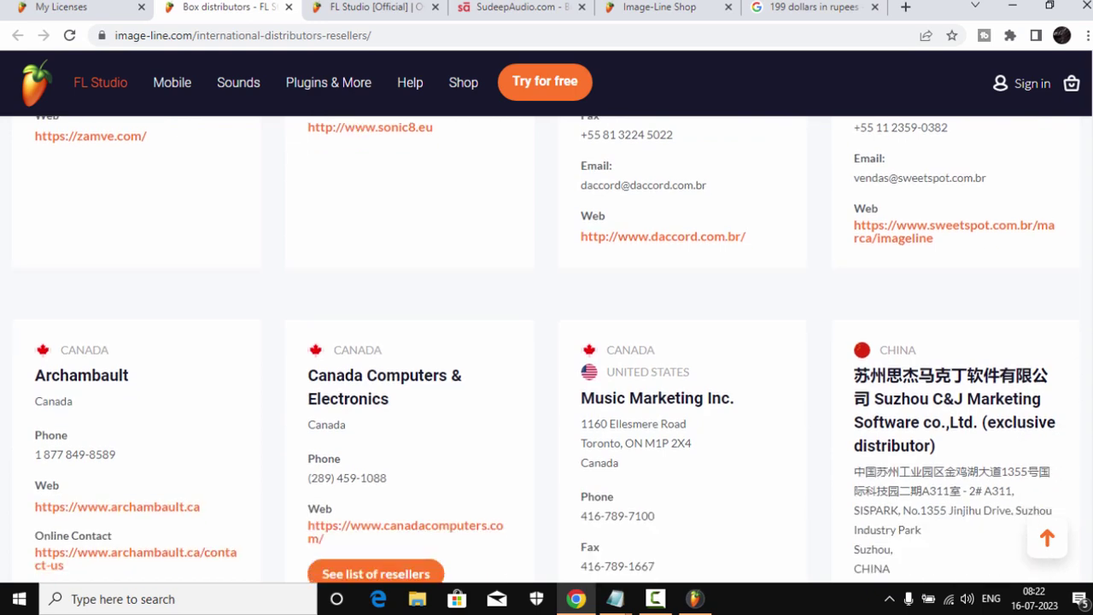
pyautogui.scroll(-3, 547, 350)
pyautogui.scroll(-3, 546, 350)
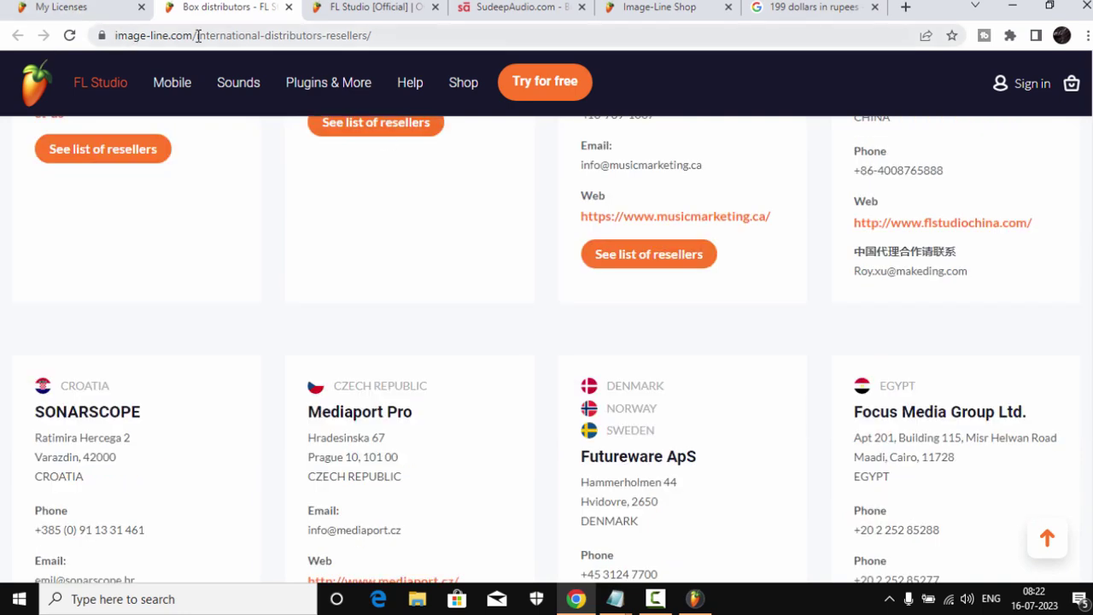
pyautogui.click(312, 35)
pyautogui.press('End')
# Step: Scroll to the India card and highlight the reseller name SudeepAudio.com LLP
pyautogui.scroll(-5, 751, 338)
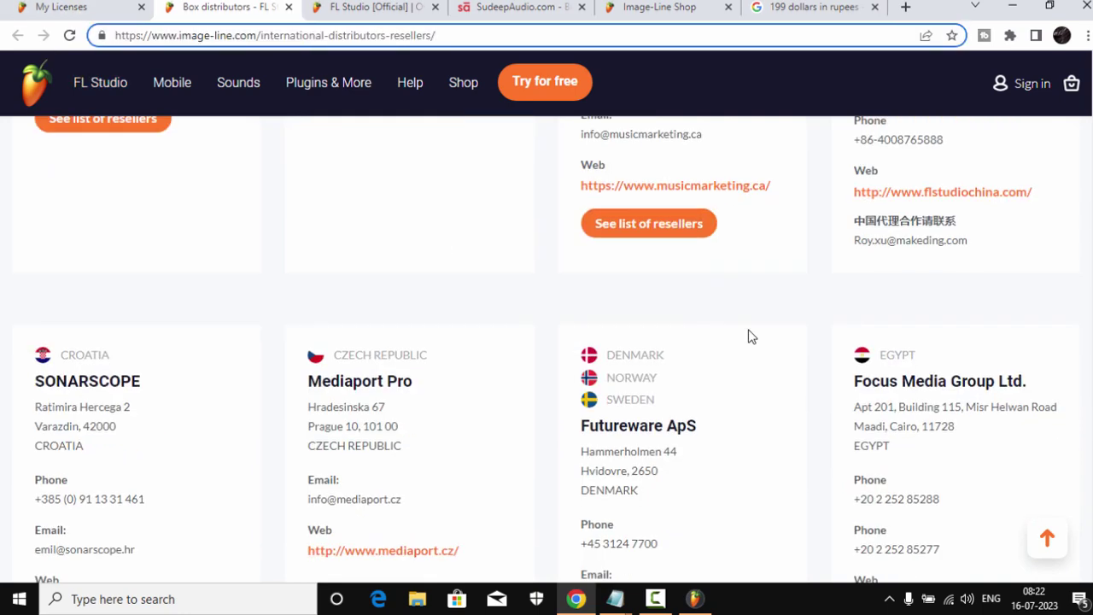
pyautogui.scroll(-8, 764, 341)
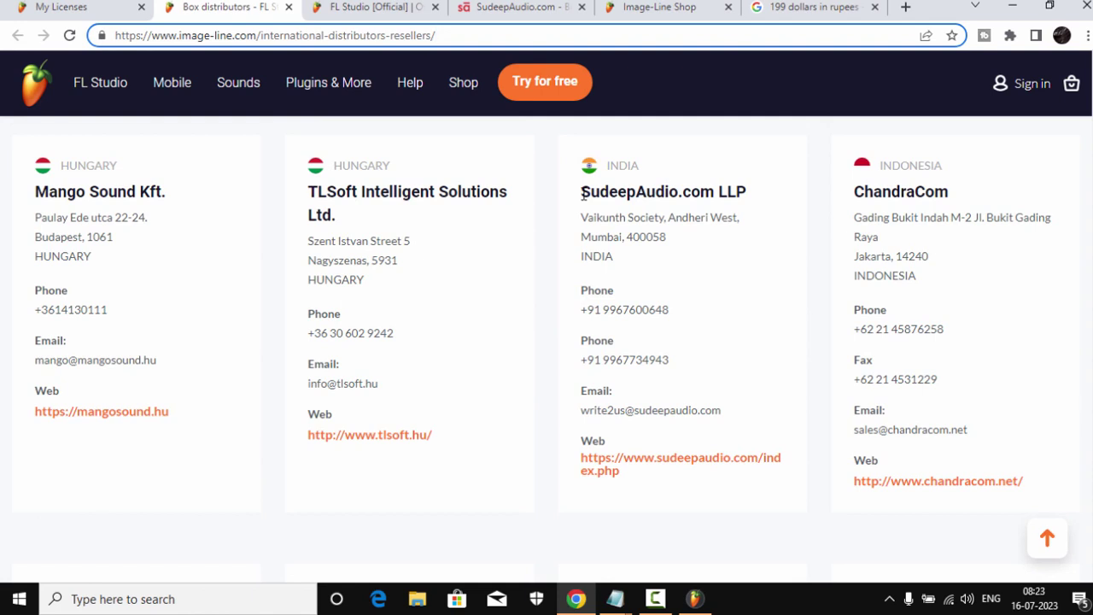
pyautogui.moveTo(584, 193); pyautogui.dragTo(738, 193)
pyautogui.click(738, 270)
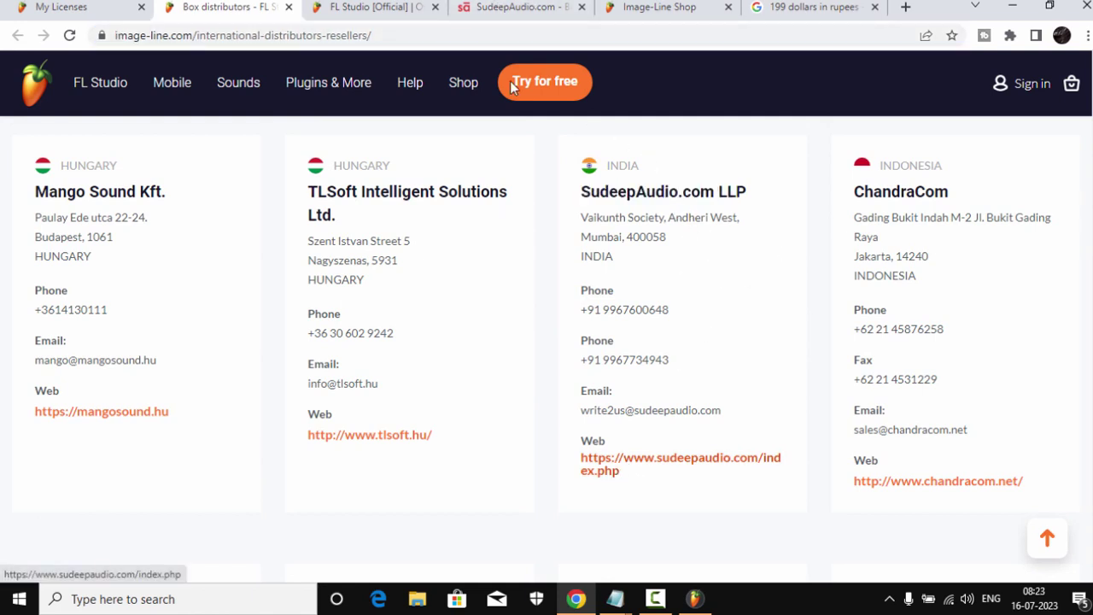
# Step: Highlight SudeepAudio's ₹14500 Producer Edition price and its 176.66 USD conversion in Google's converter
pyautogui.click(491, 17)
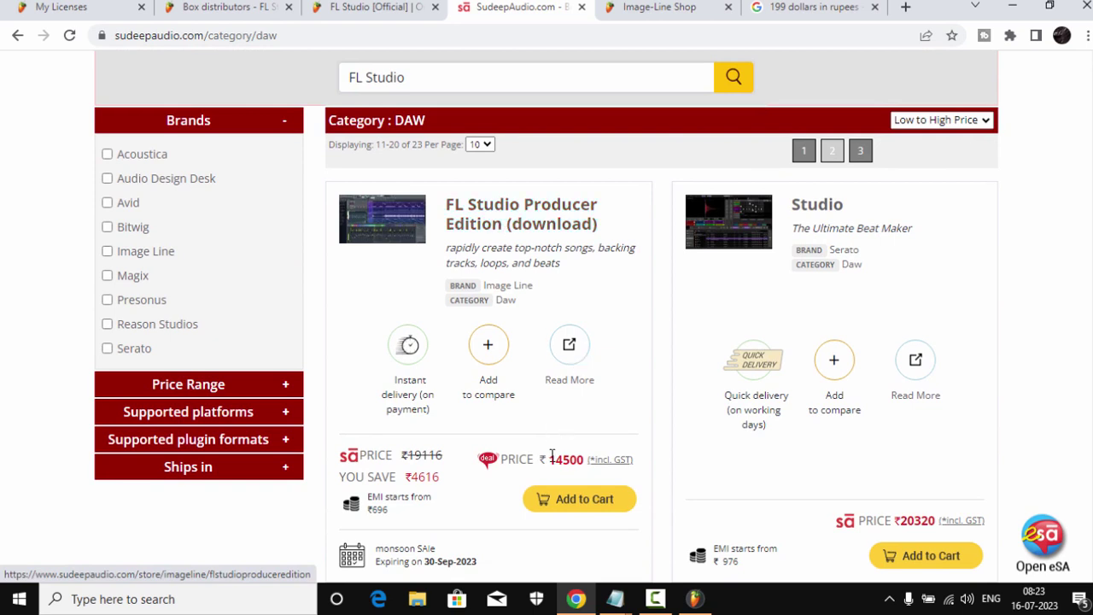
pyautogui.moveTo(549, 461); pyautogui.dragTo(584, 466)
pyautogui.click(790, 6)
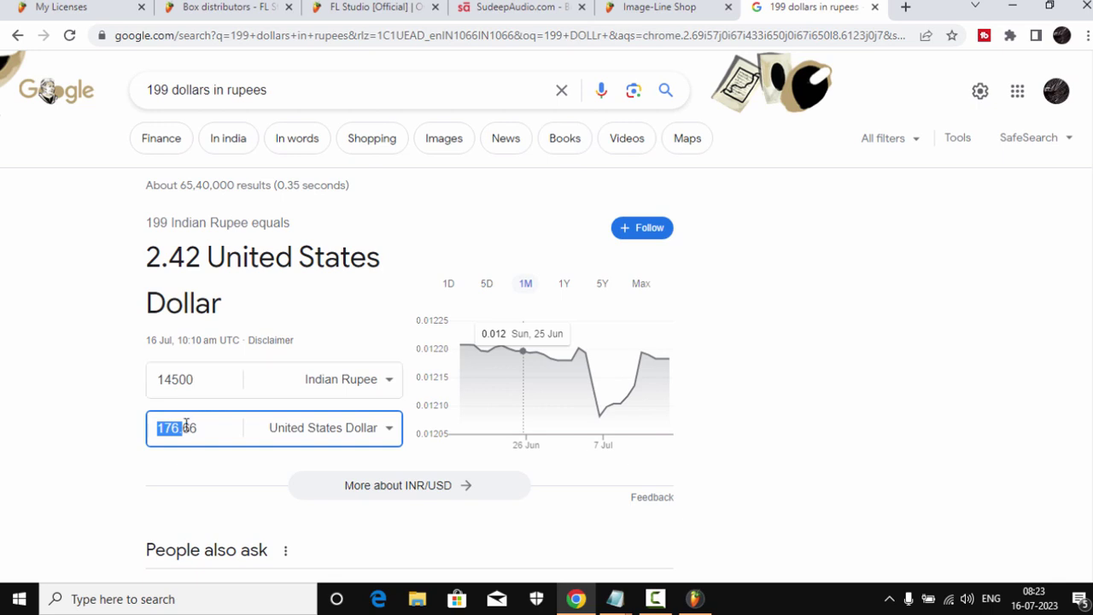
pyautogui.click(179, 386)
pyautogui.doubleClick(176, 429)
# Step: Compare against Image-Line's $199 Producer Edition price, then re-highlight the ₹14500 price
pyautogui.click(371, 7)
pyautogui.click(261, 9)
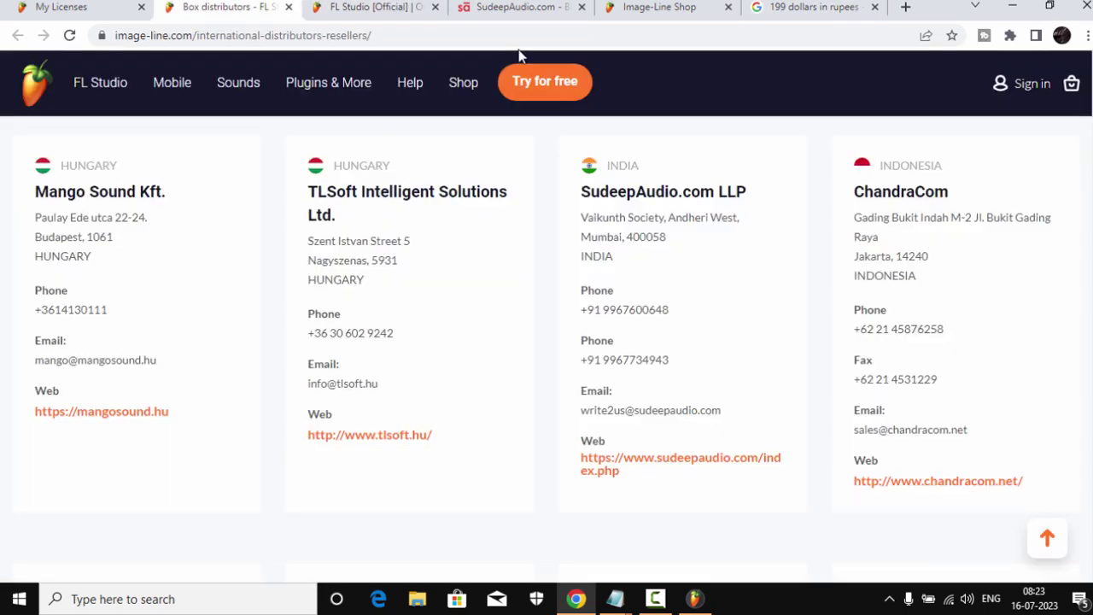
pyautogui.click(630, 8)
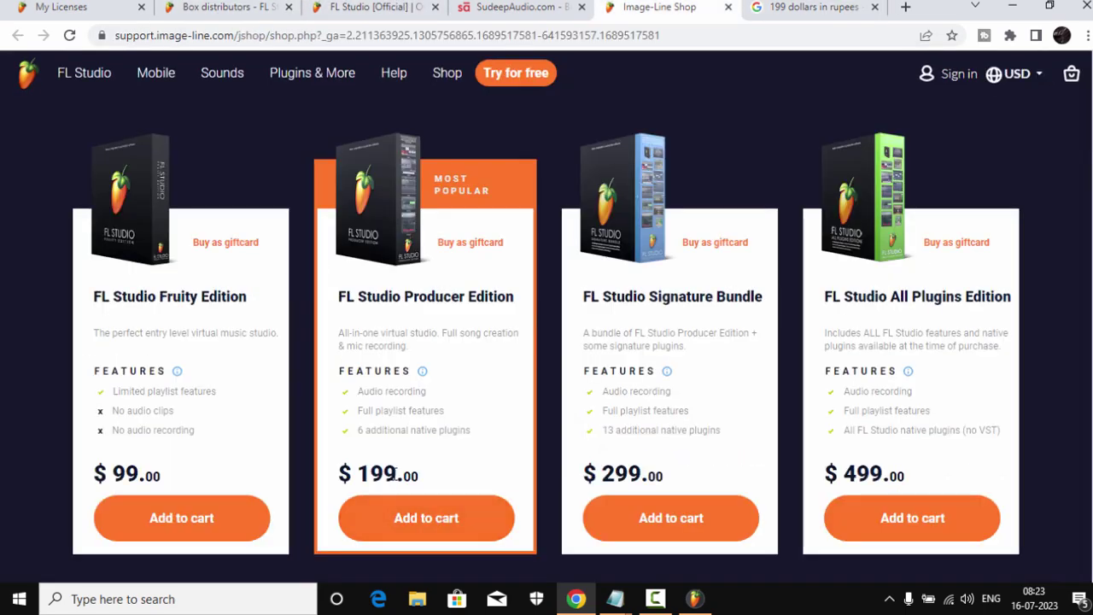
pyautogui.moveTo(398, 478); pyautogui.dragTo(359, 475)
pyautogui.click(794, 8)
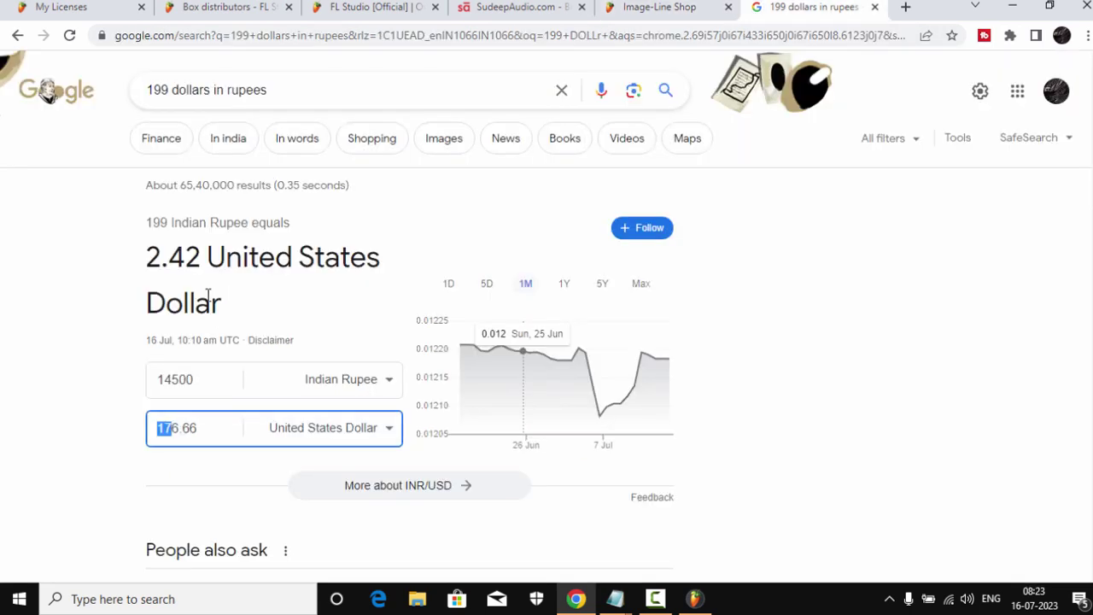
pyautogui.click(343, 7)
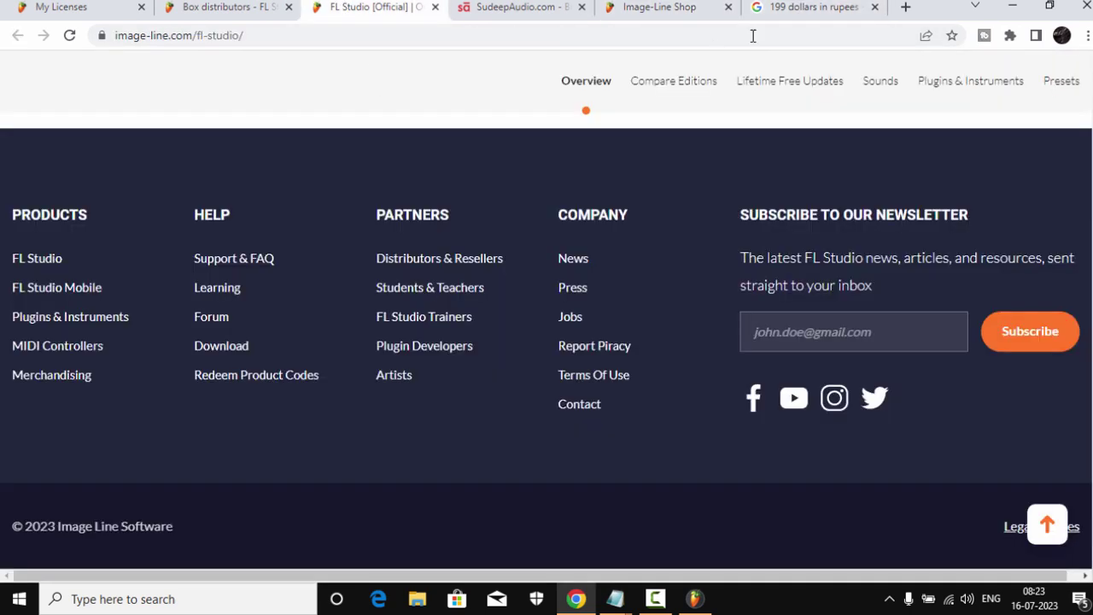
pyautogui.click(810, 7)
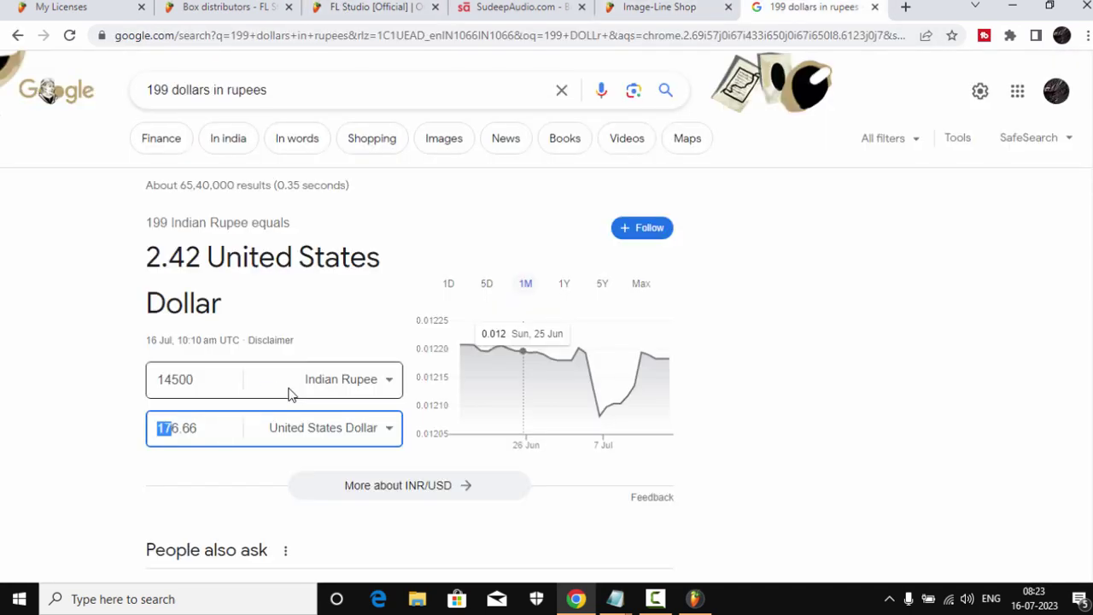
pyautogui.click(516, 7)
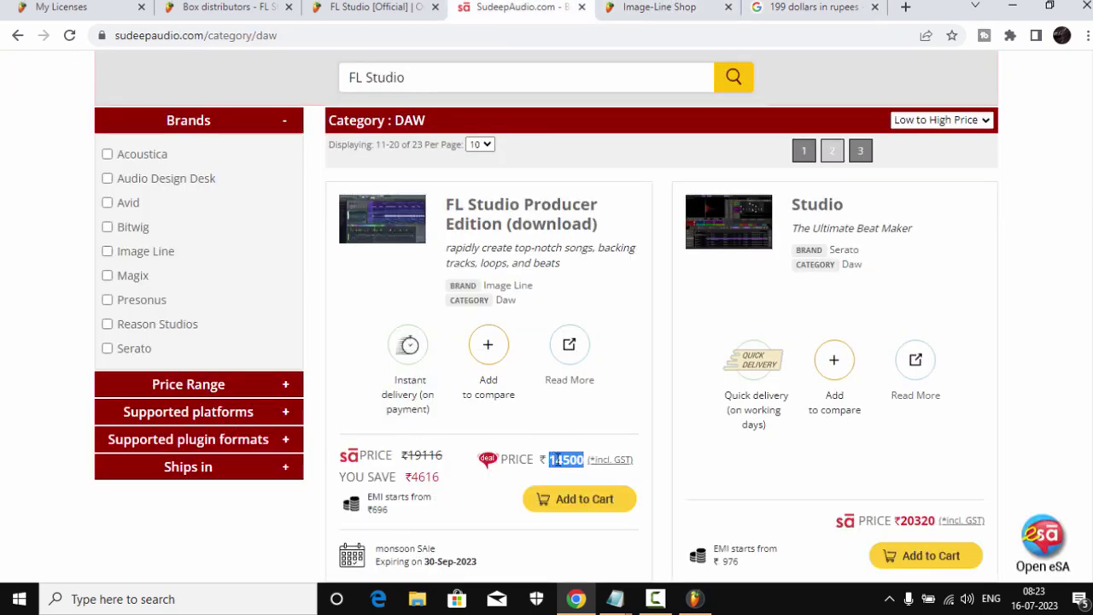
pyautogui.moveTo(565, 459); pyautogui.dragTo(584, 460)
# Step: Revisit the 176.66 USD conversion, $199 shop price and ₹14500 listing, then reopen Box distributors
pyautogui.click(784, 7)
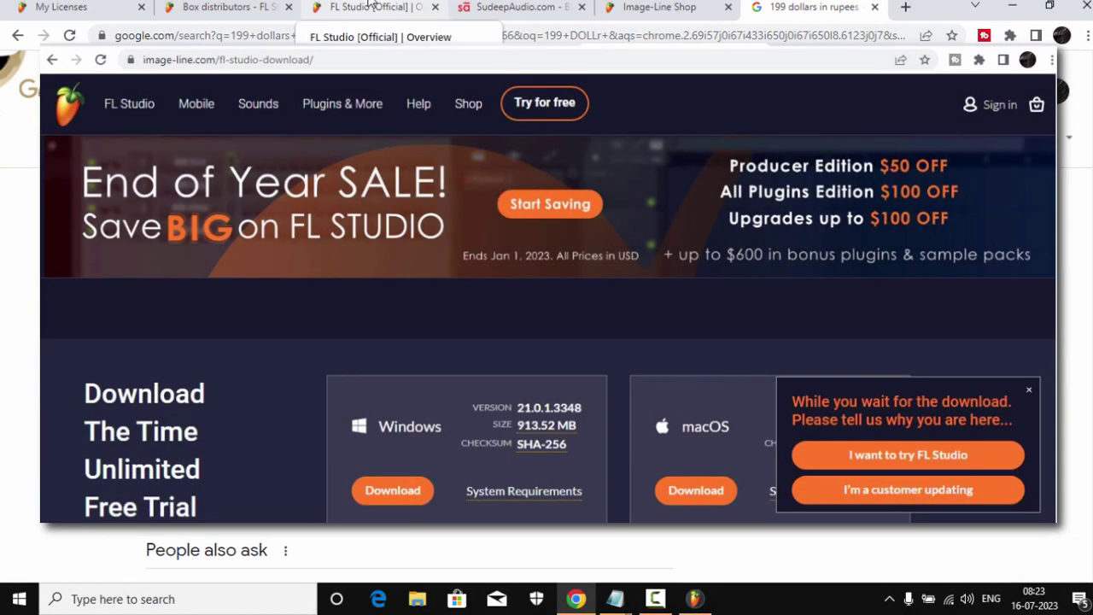
pyautogui.click(369, 5)
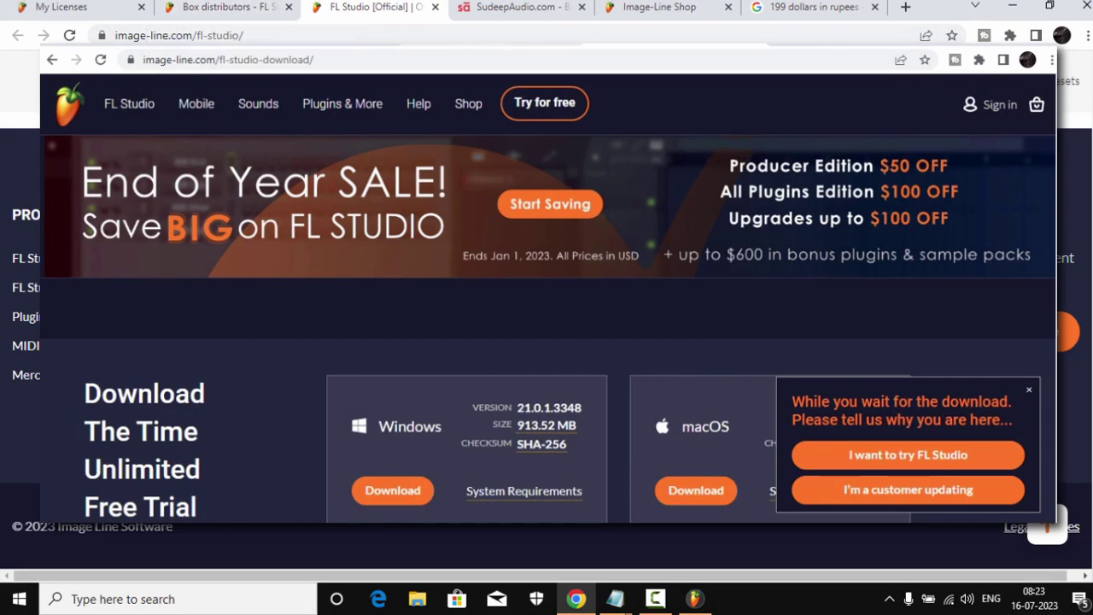
pyautogui.click(787, 5)
pyautogui.click(653, 6)
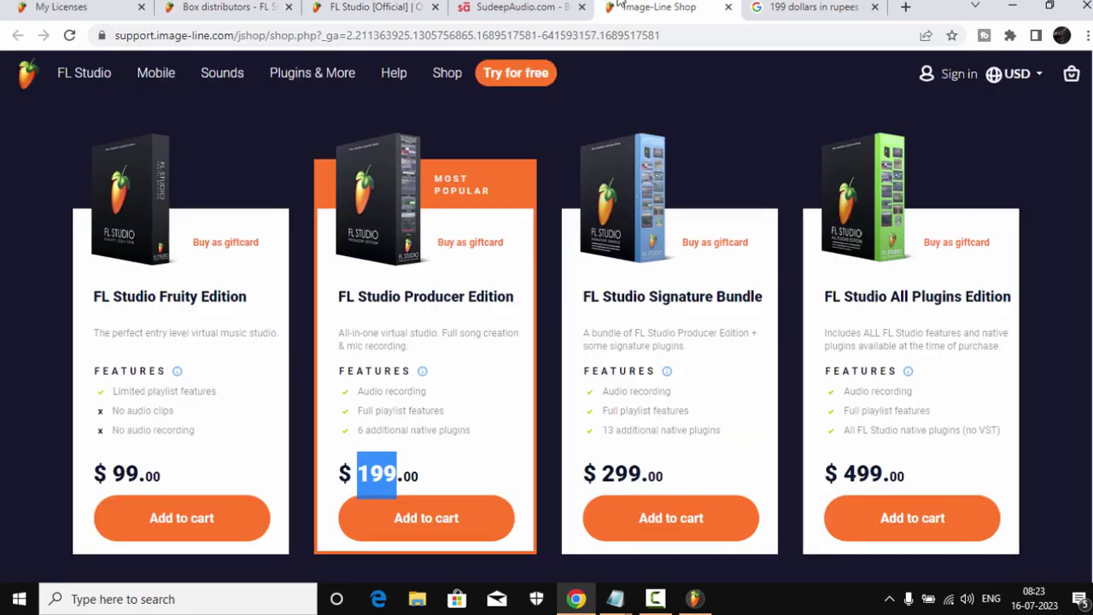
pyautogui.click(547, 6)
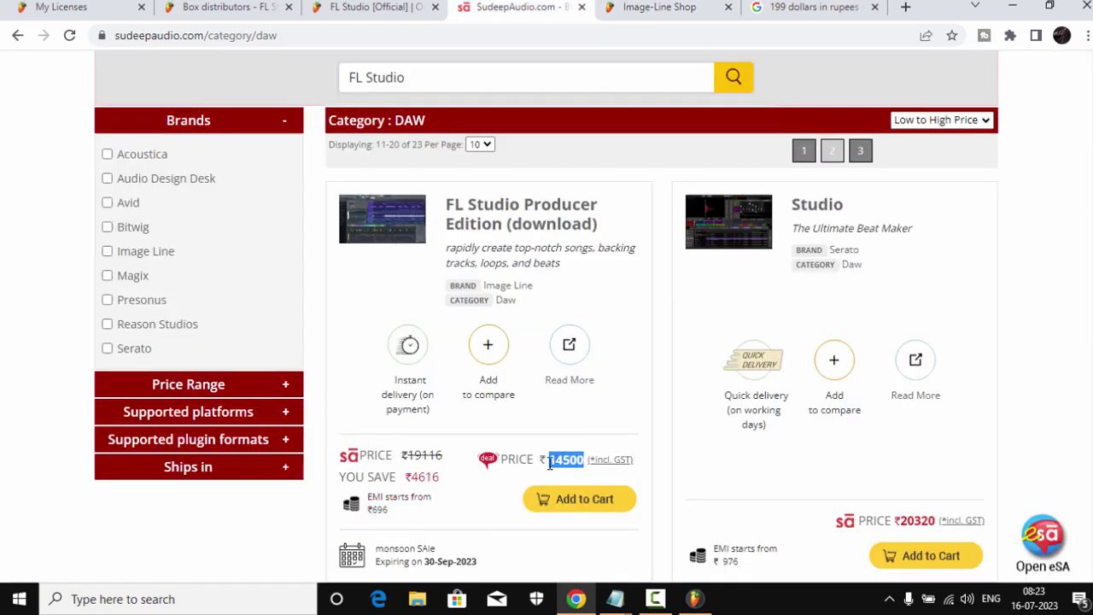
pyautogui.moveTo(549, 461); pyautogui.dragTo(584, 463)
pyautogui.click(226, 7)
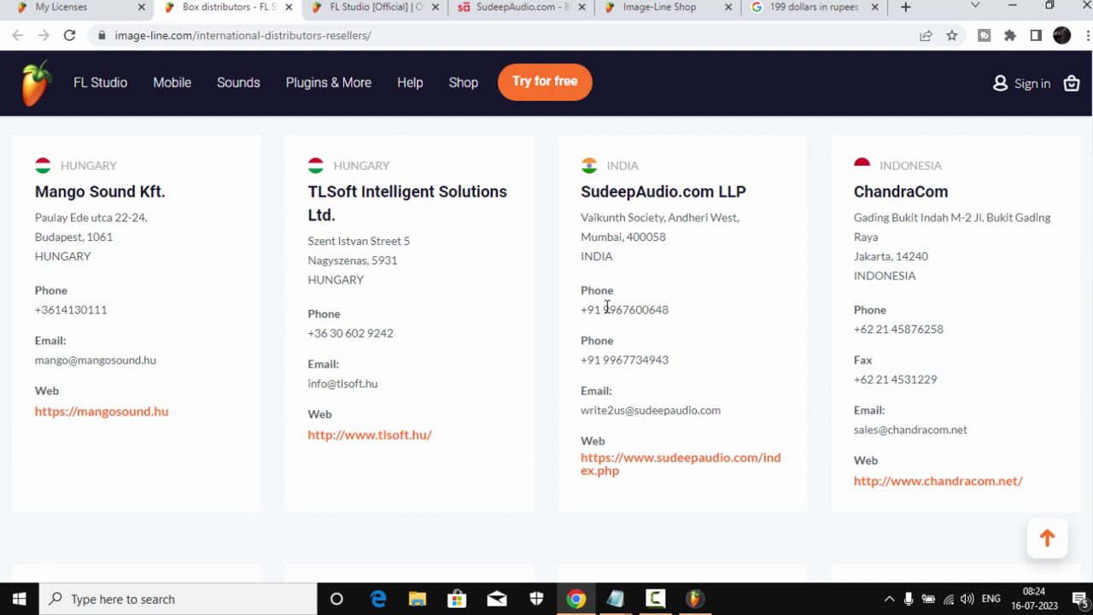
# Step: Open My Licenses and scroll through FL Studio Producer Edition v20+ (Box), XTT By VINAI and loops
pyautogui.click(61, 6)
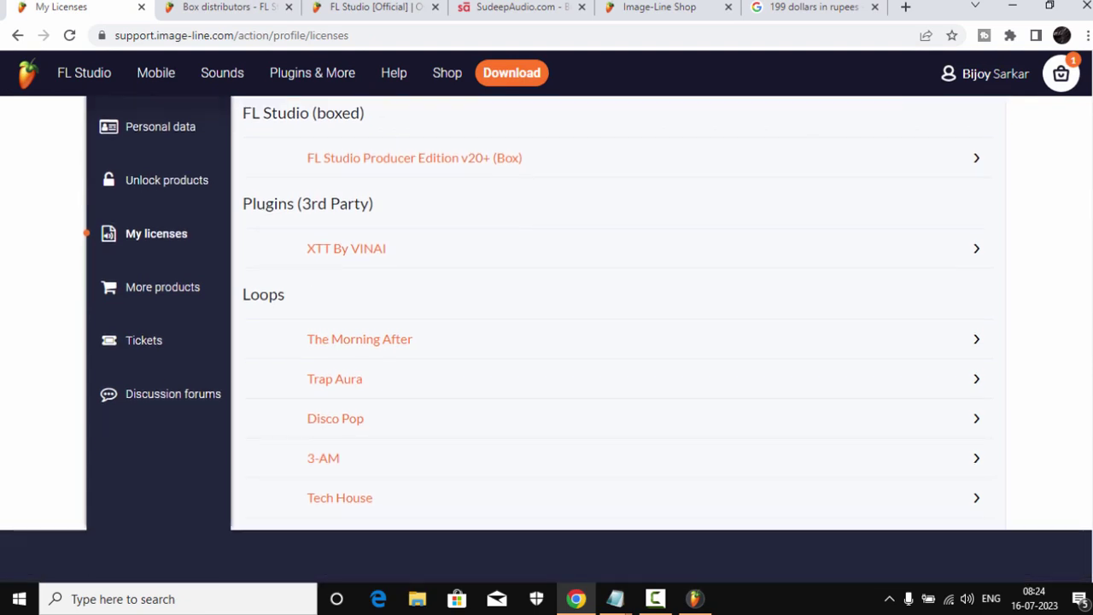
pyautogui.scroll(1, 254, 269)
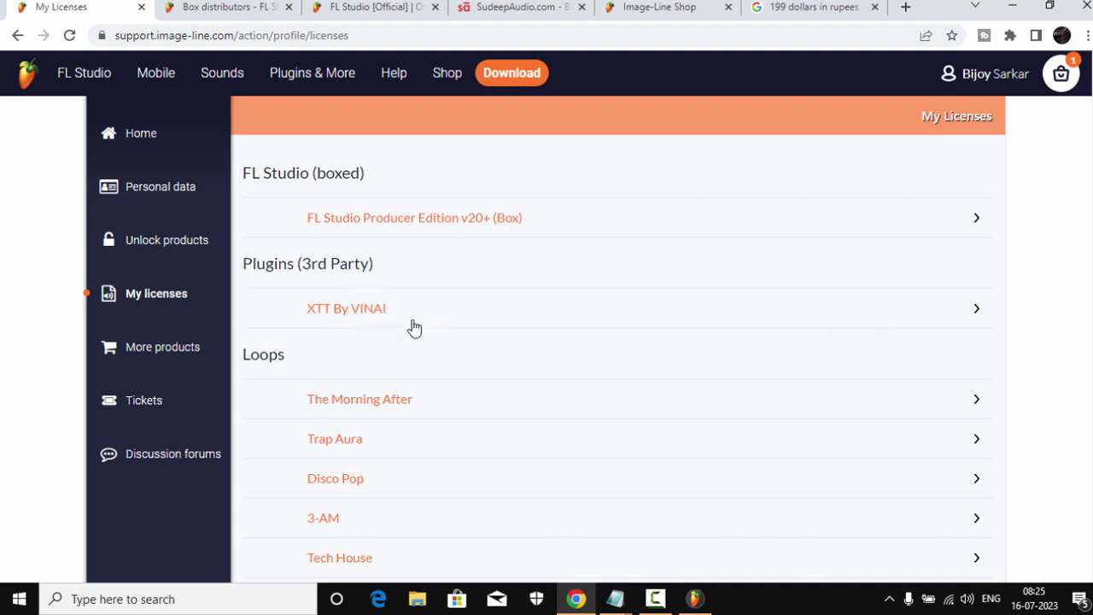
pyautogui.scroll(-2, 590, 344)
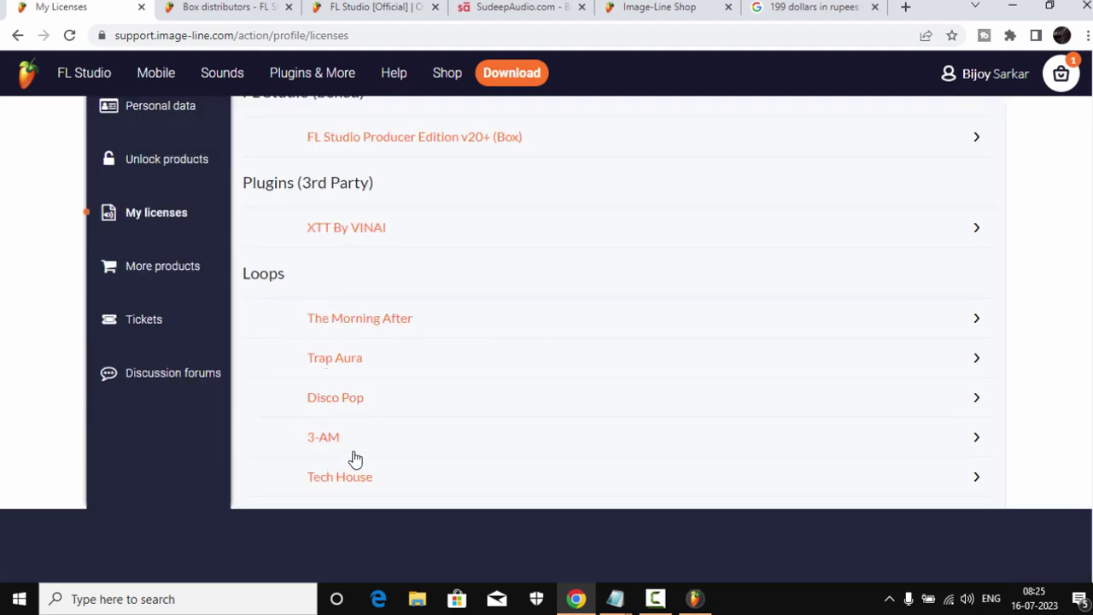
pyautogui.scroll(1, 366, 479)
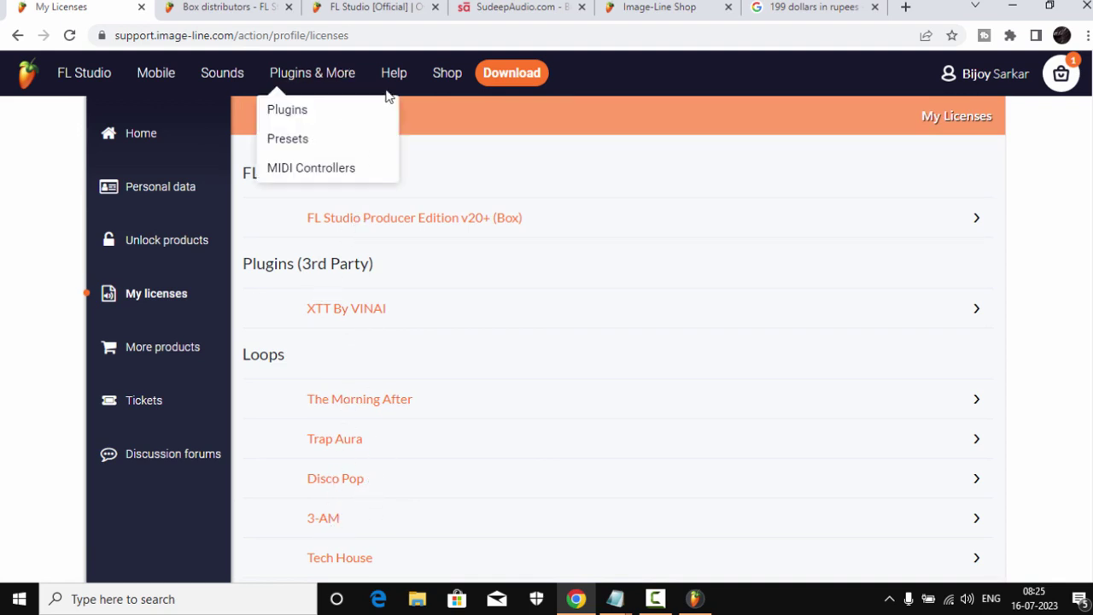
pyautogui.moveTo(385, 102)
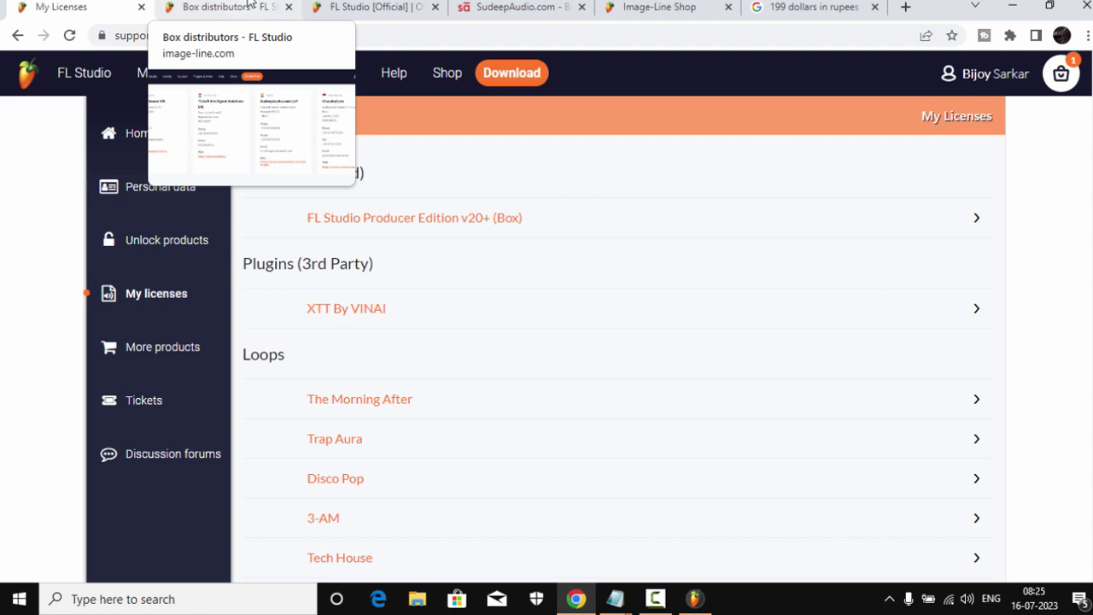
# Step: Bring the FL Studio window to the front and zoom out the playlist horizontally
pyautogui.click(695, 598)
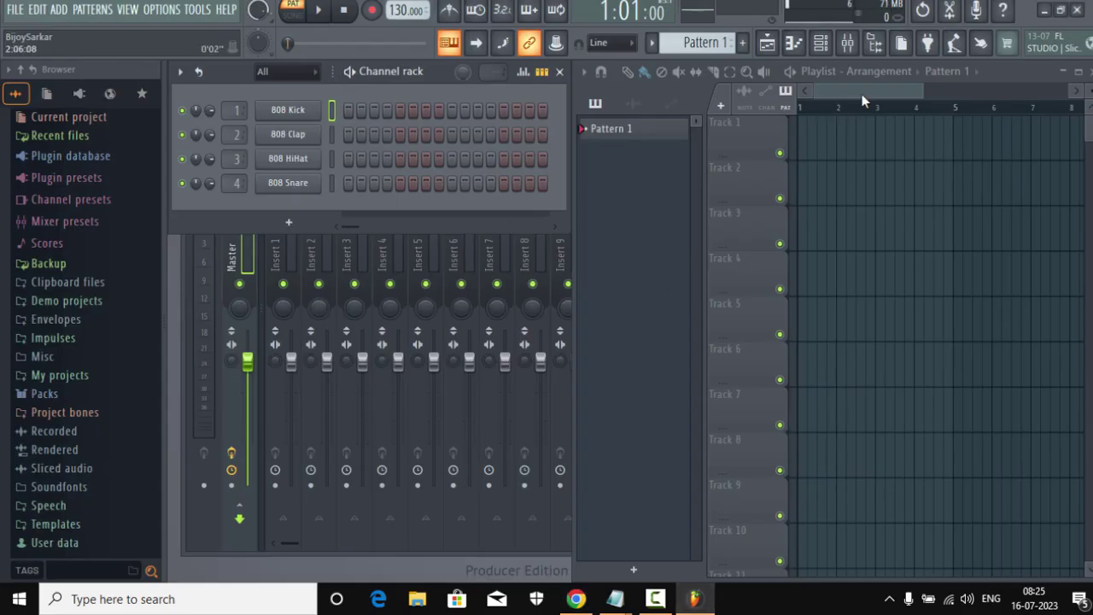
pyautogui.scroll(-3, 862, 94)
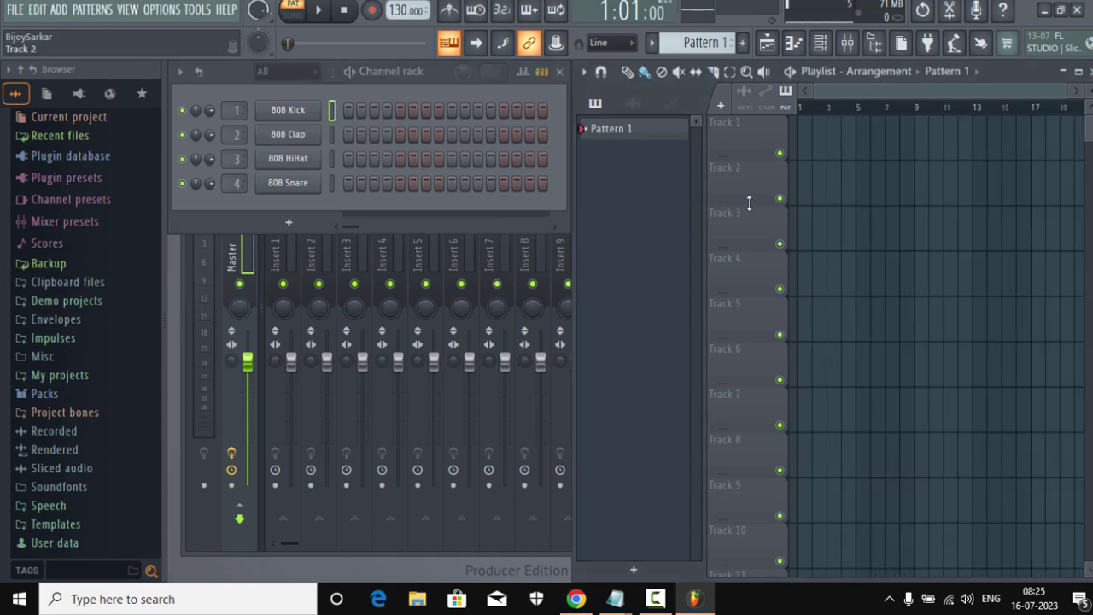